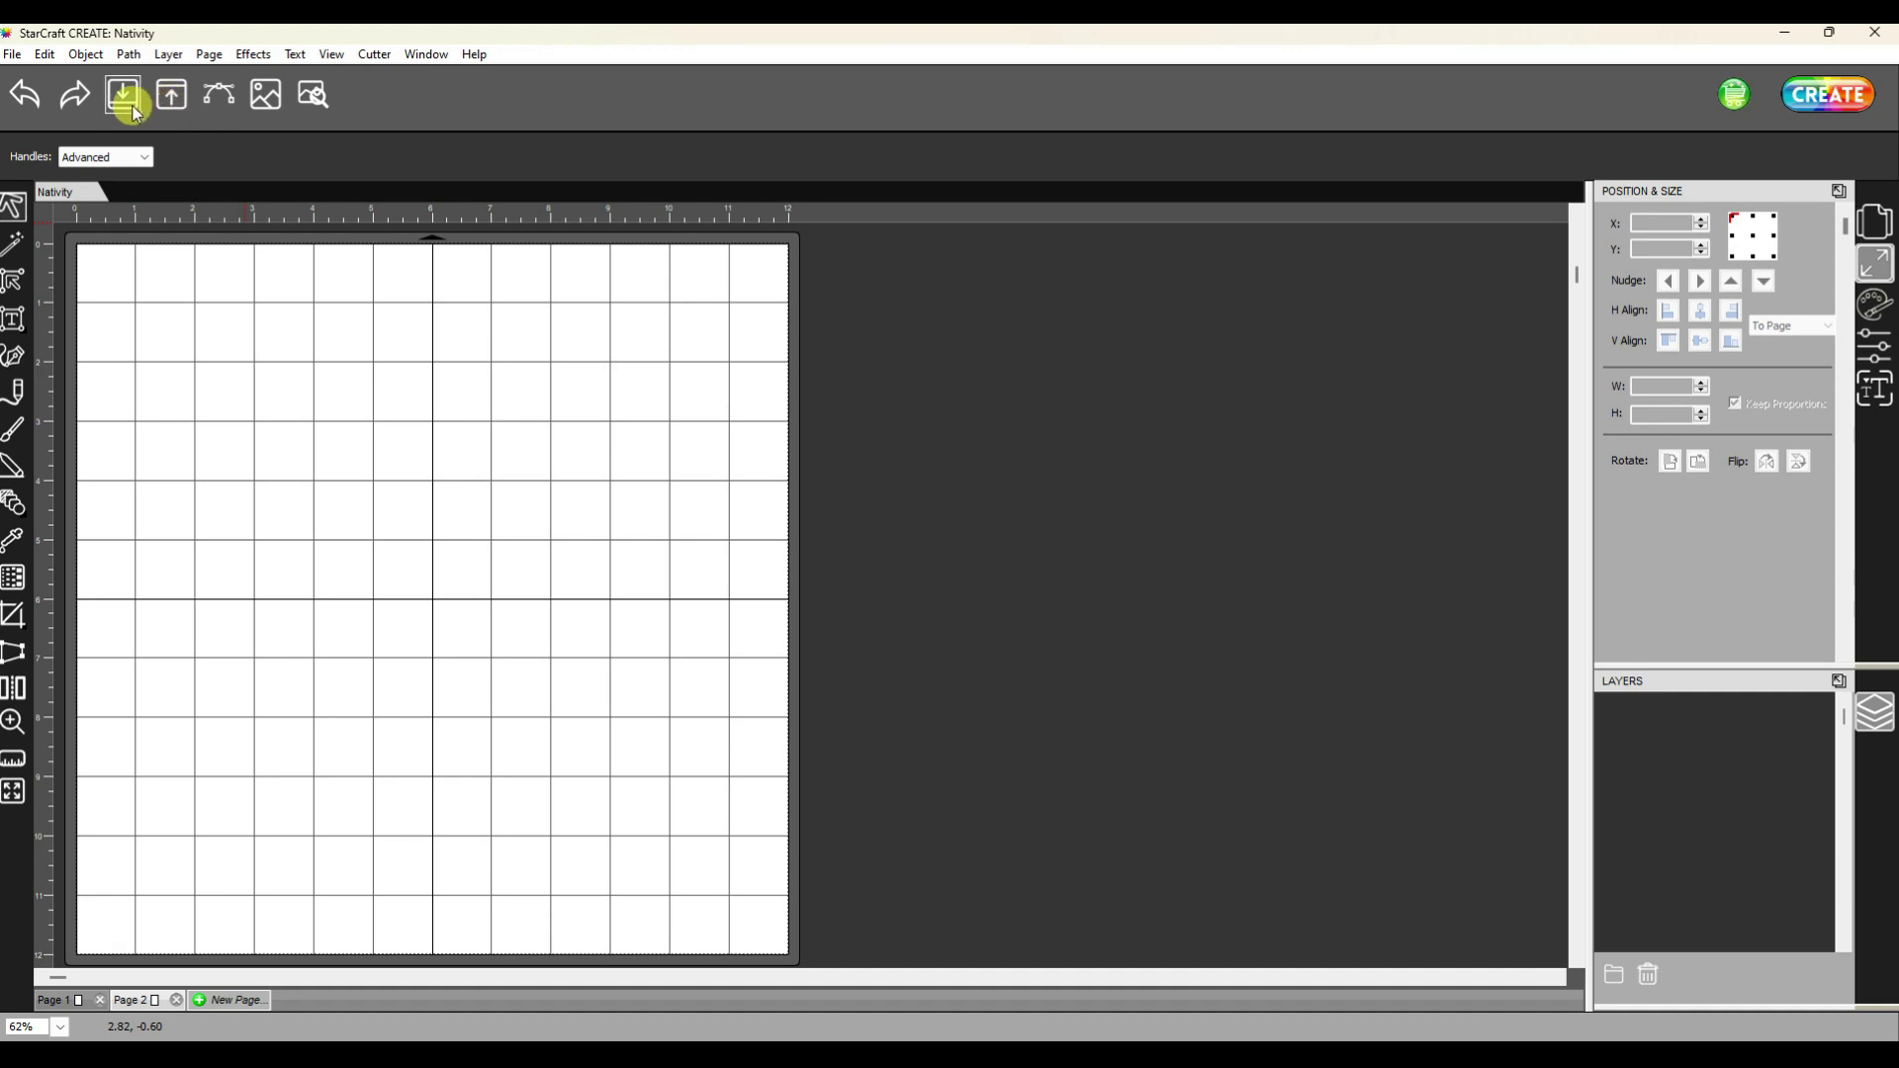
Step: Import folded-hands.svg from Downloads and enlarge it to about 6.93 × 6.58 in
{"action": "left_click", "coordinate": [134, 109]}
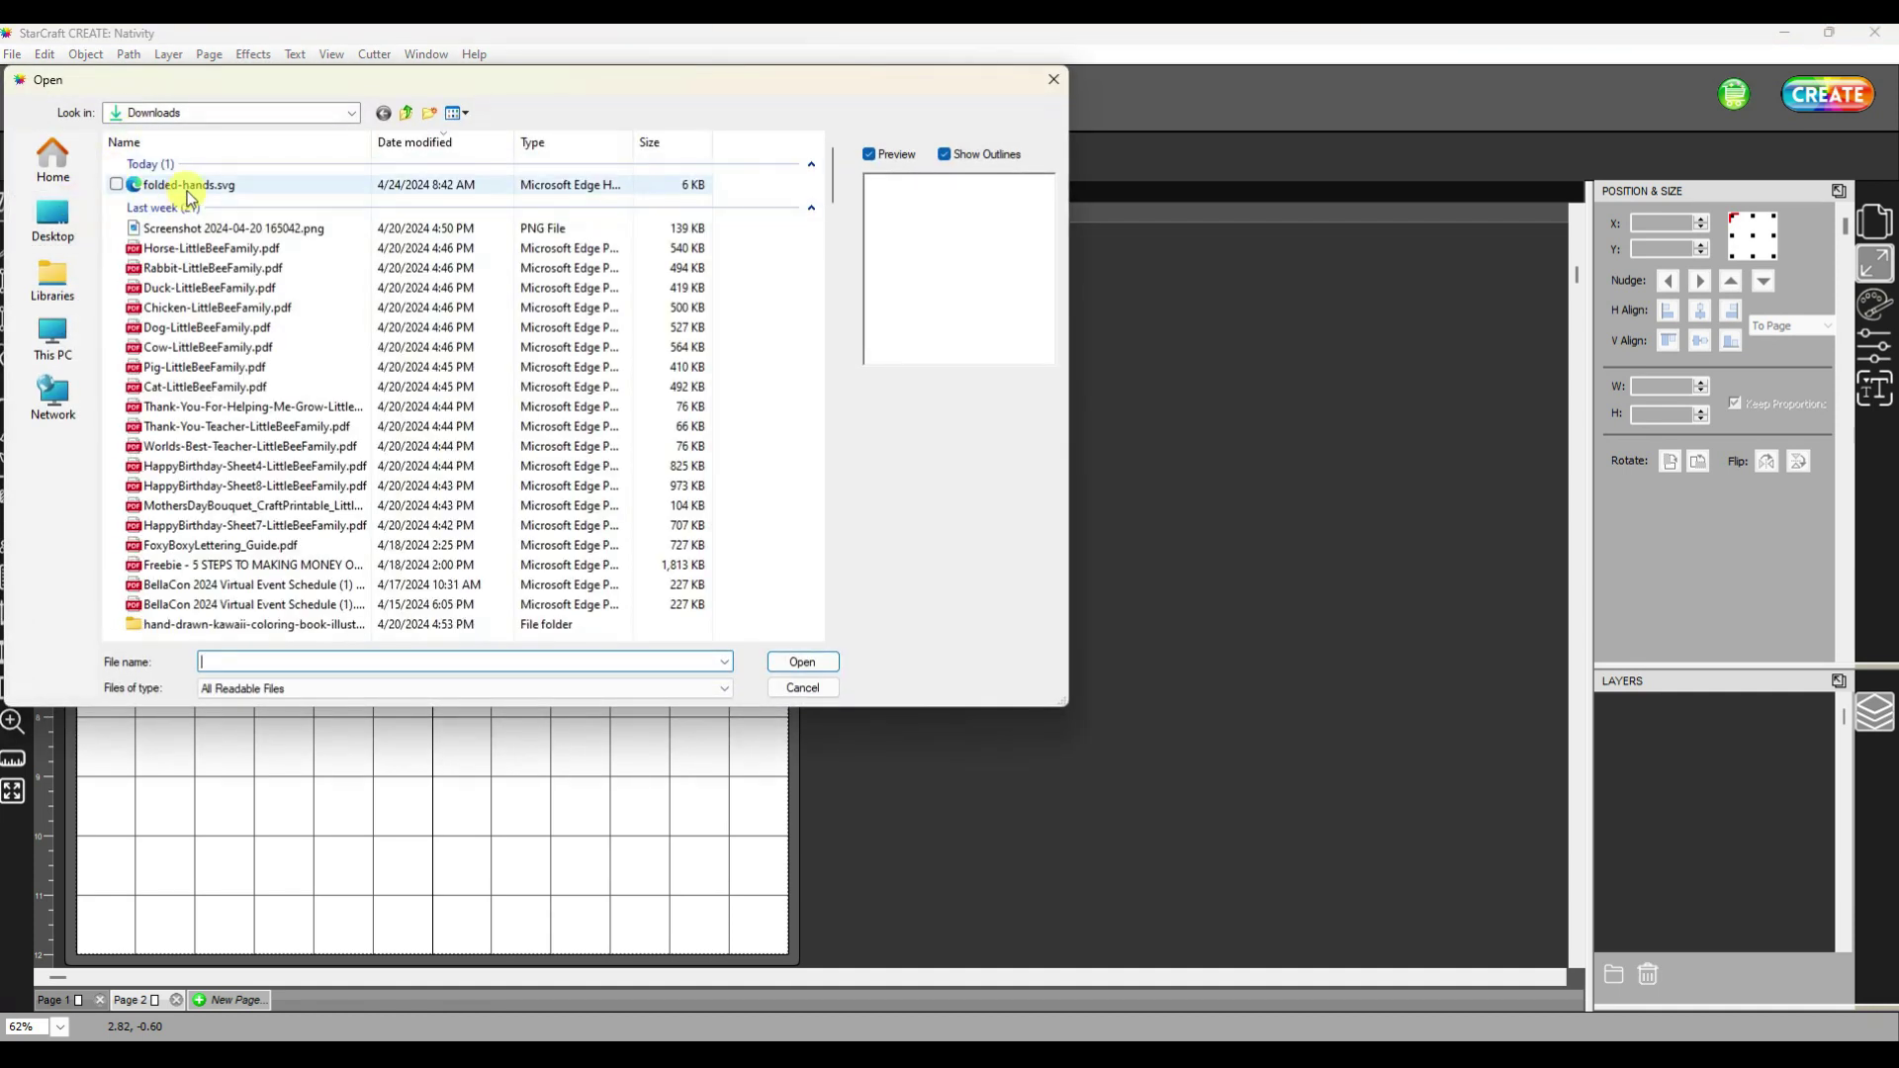
{"action": "double_click", "coordinate": [190, 191]}
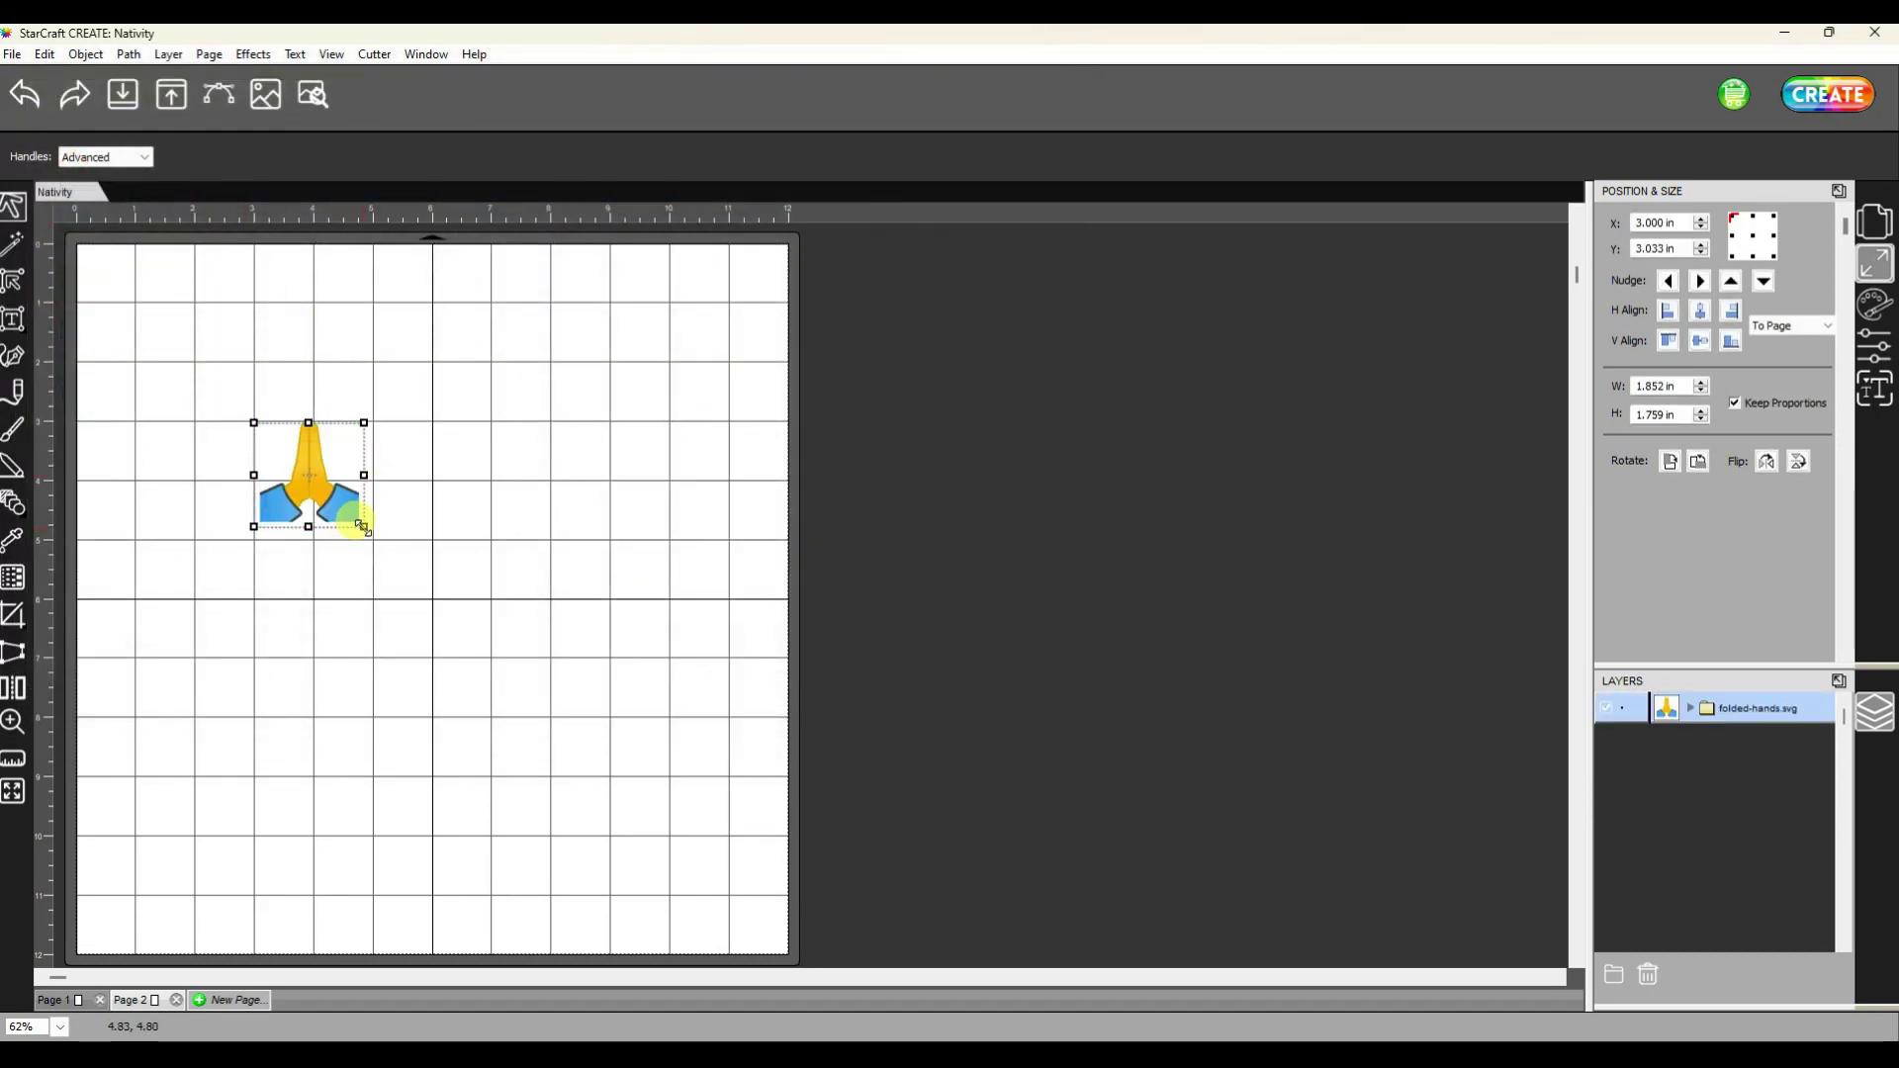
{"action": "left_click_drag", "start_coordinate": [361, 527], "coordinate": [664, 762]}
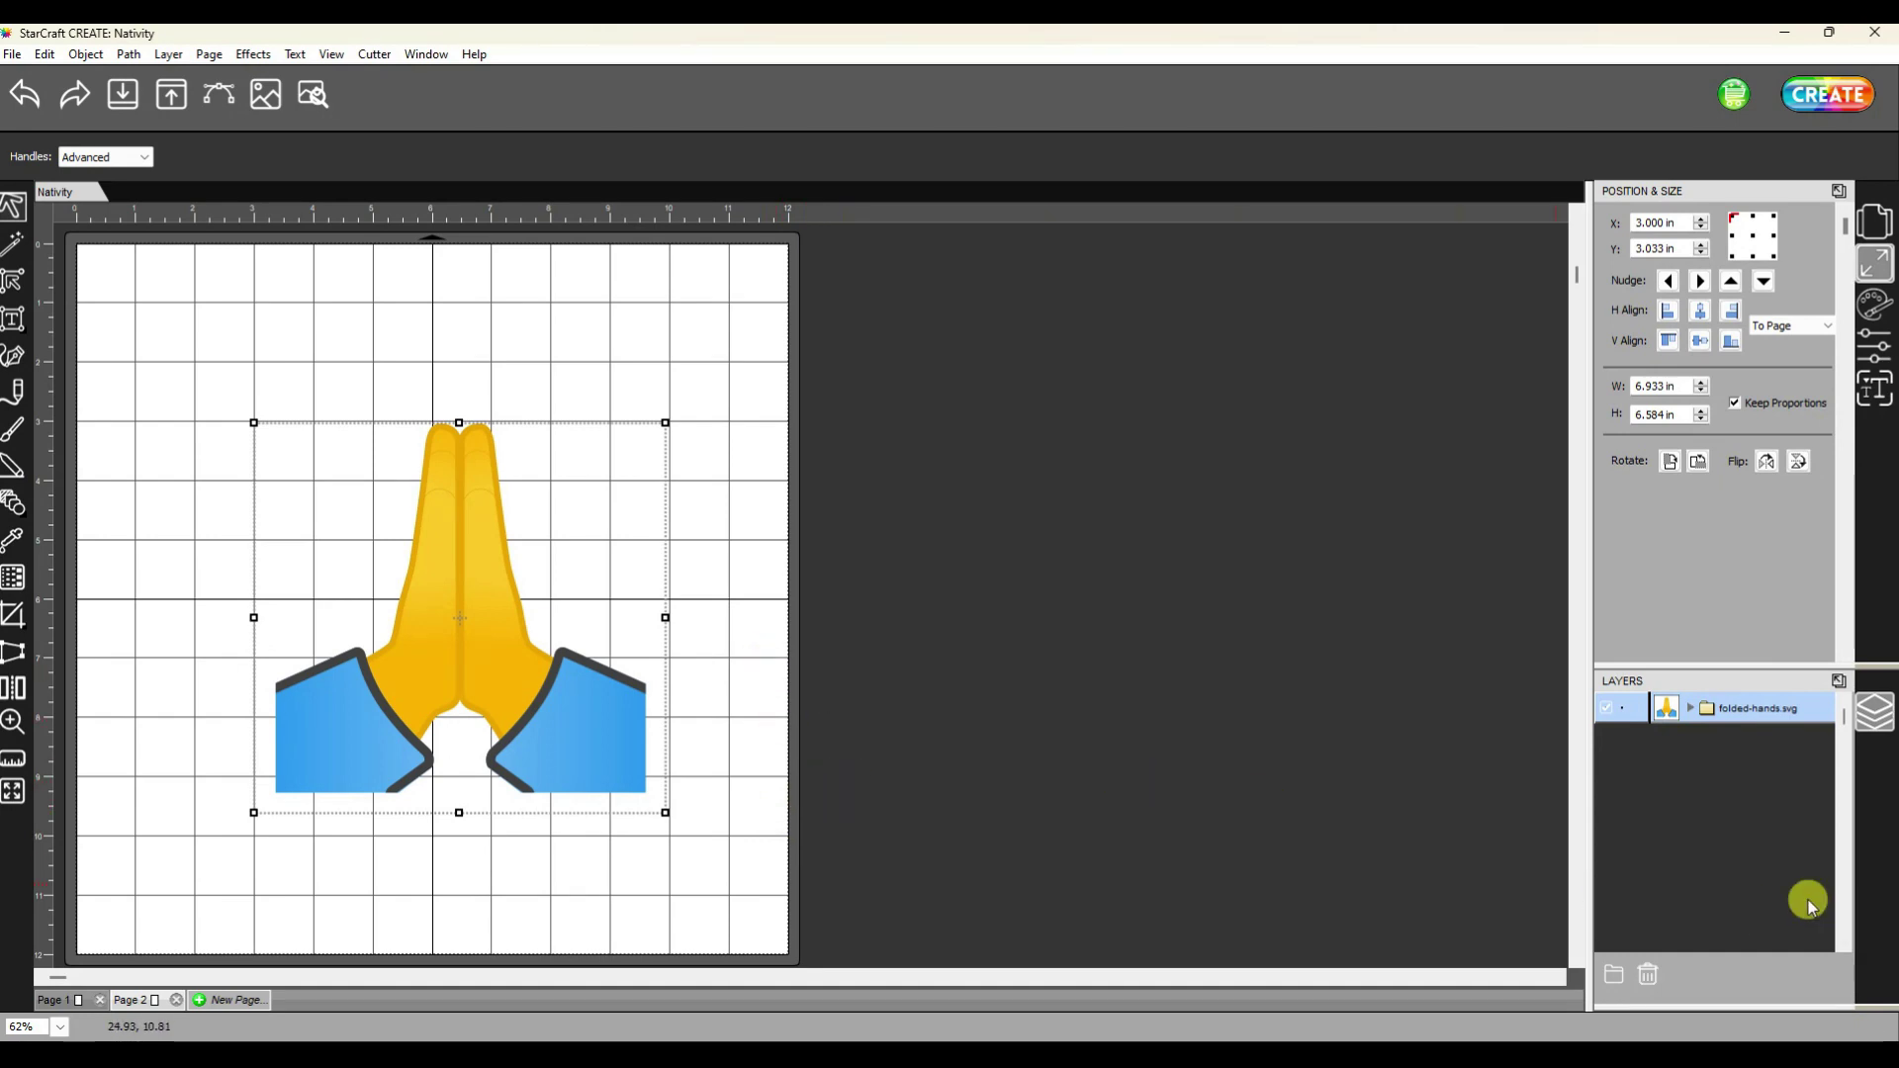
Step: Recolour the right sleeve's dark grey outline to bright blue #0080FF
{"action": "left_click", "coordinate": [1692, 708]}
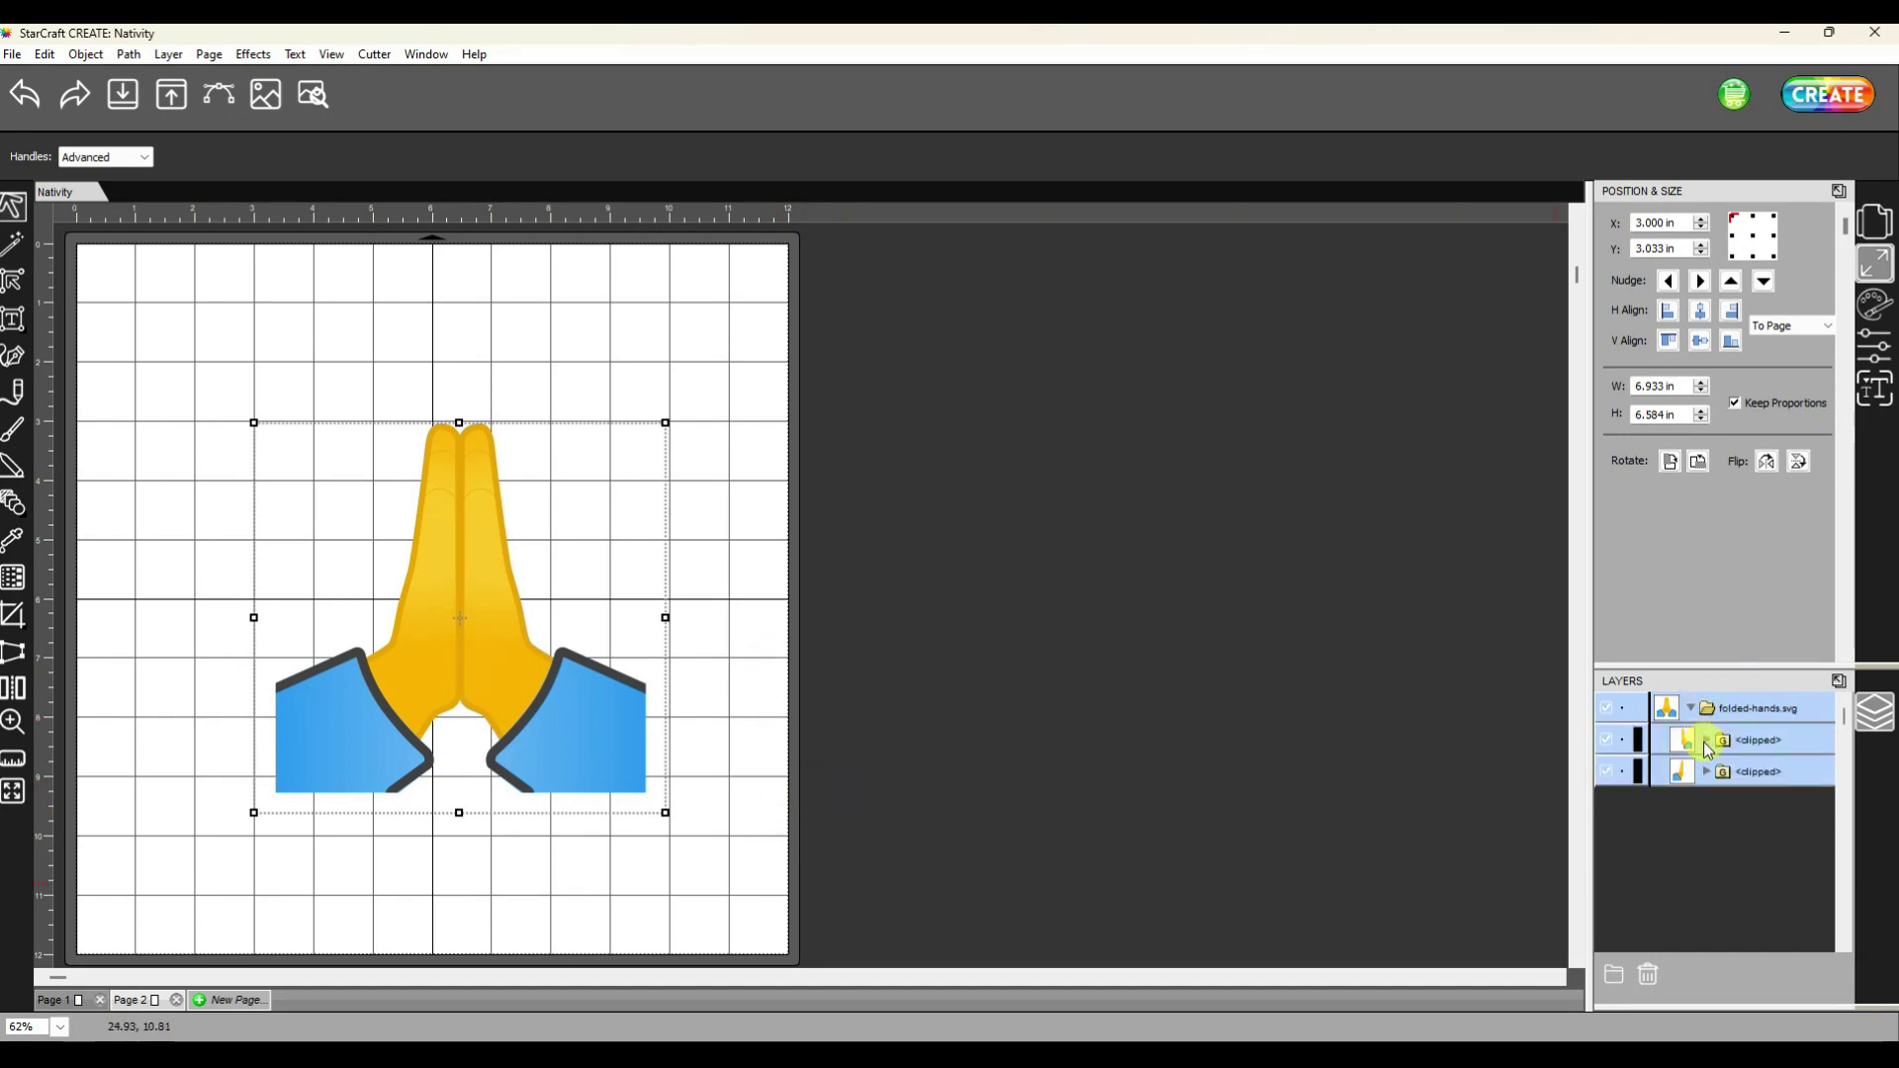
{"action": "left_click", "coordinate": [1707, 741]}
{"action": "left_click", "coordinate": [1724, 804]}
{"action": "left_click", "coordinate": [1760, 836]}
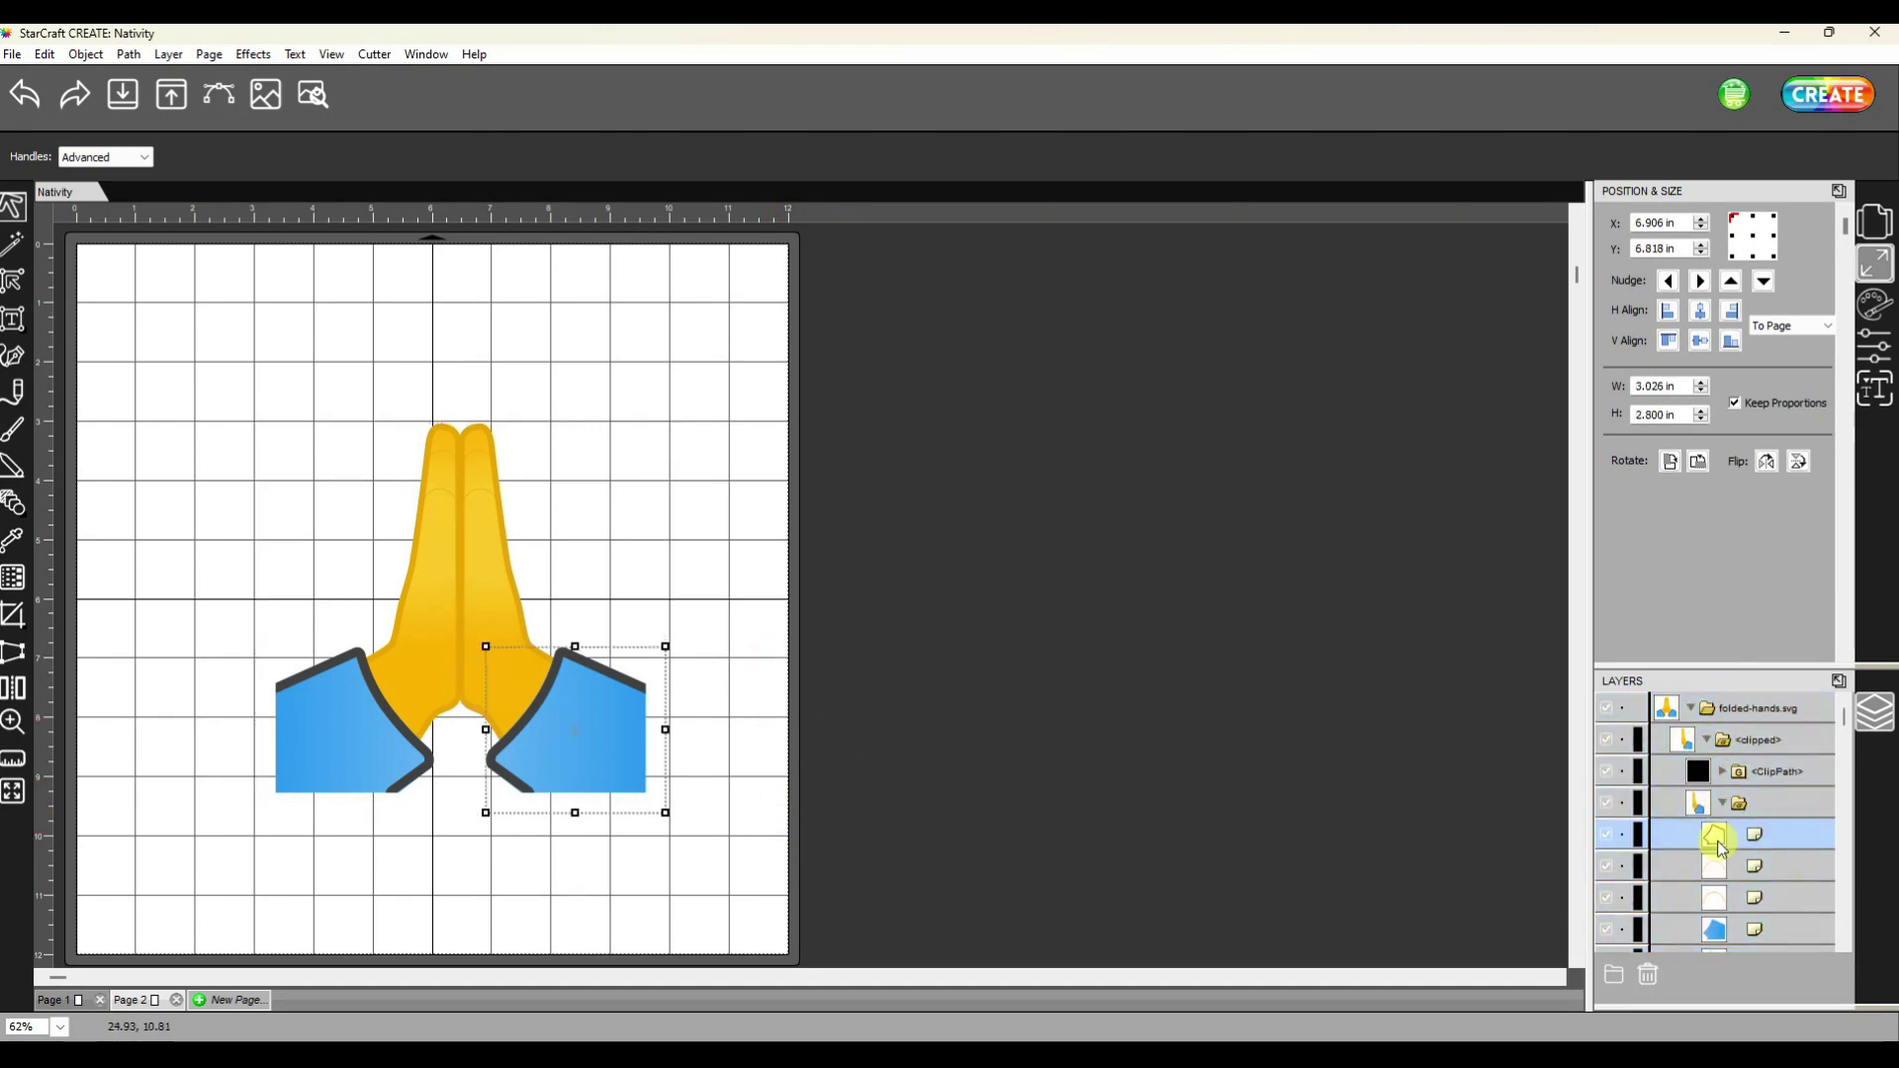
{"action": "left_click", "coordinate": [1879, 310]}
{"action": "left_click", "coordinate": [1779, 226]}
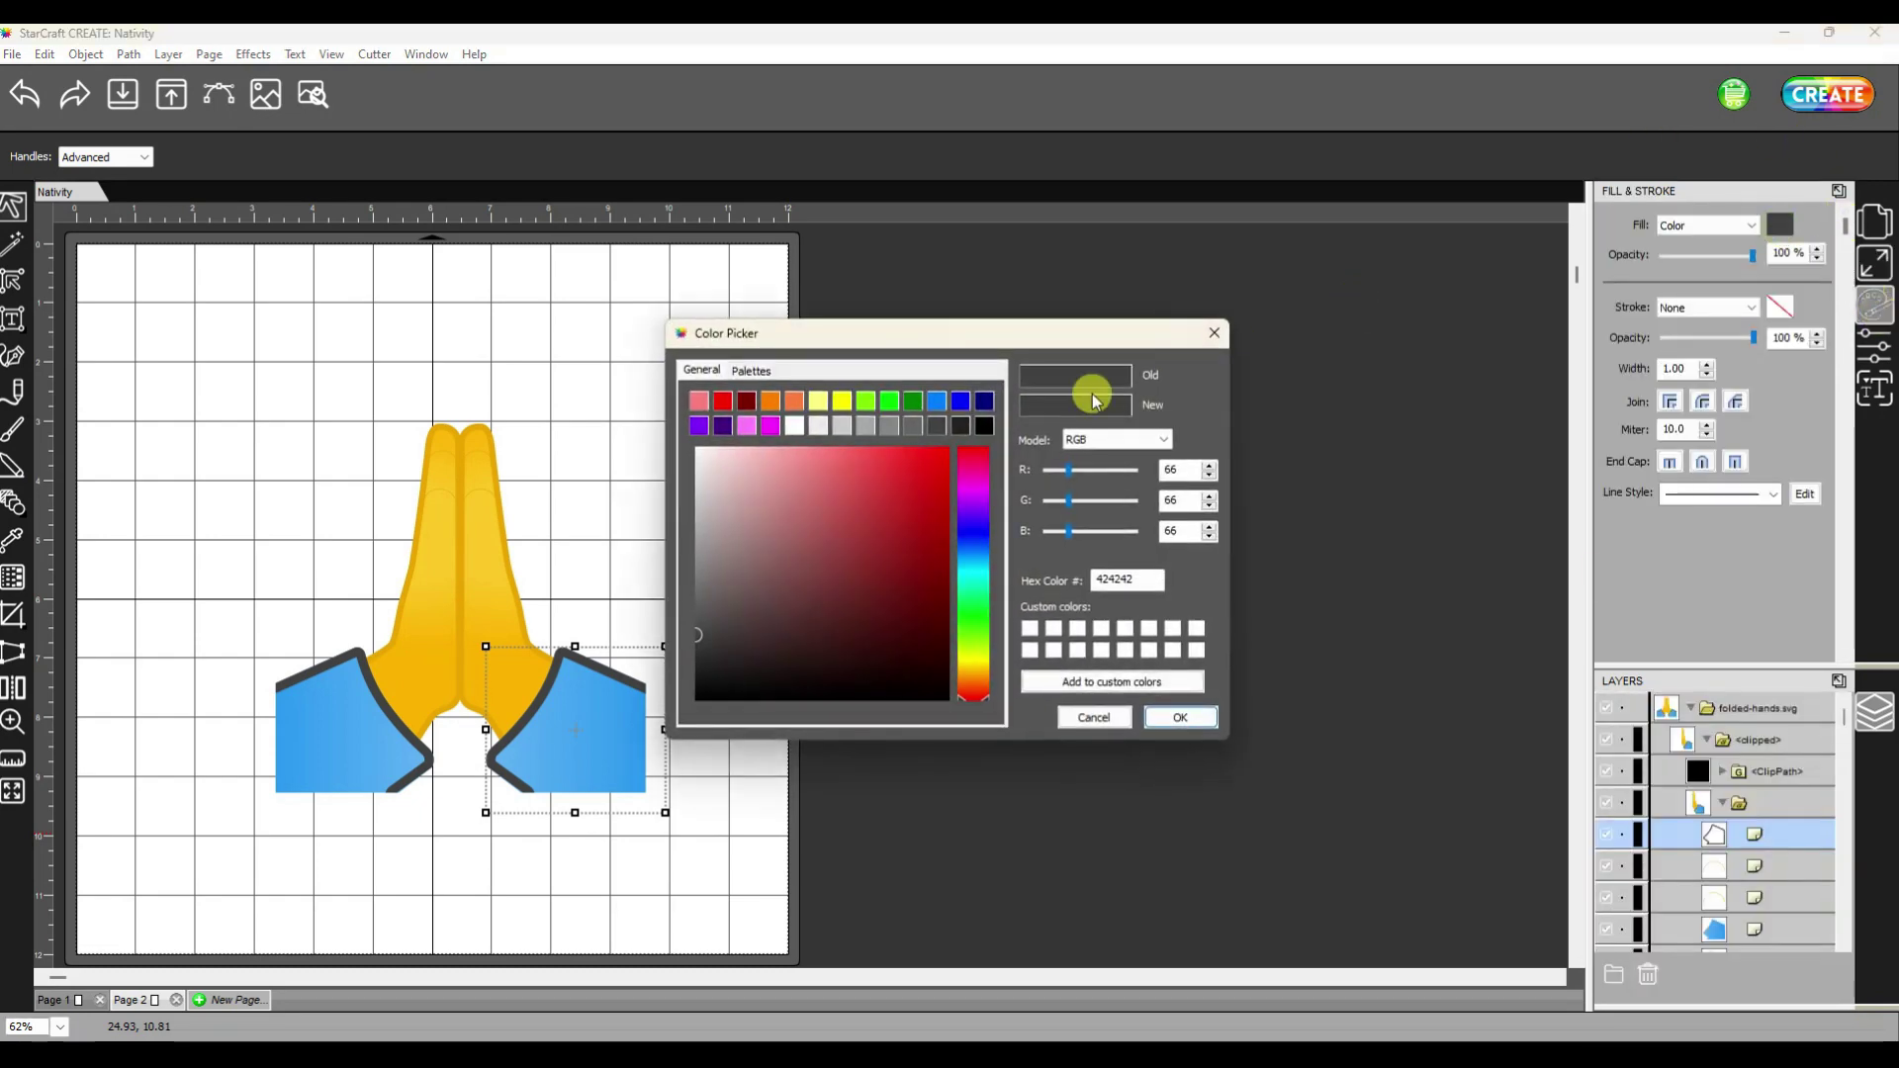
{"action": "left_click", "coordinate": [936, 402]}
{"action": "left_click", "coordinate": [1185, 718]}
Step: Recolour the left sleeve's outline to the same blue and select the whole figure
{"action": "scroll", "coordinate": [1755, 831], "scroll_direction": "down", "scroll_amount": 5}
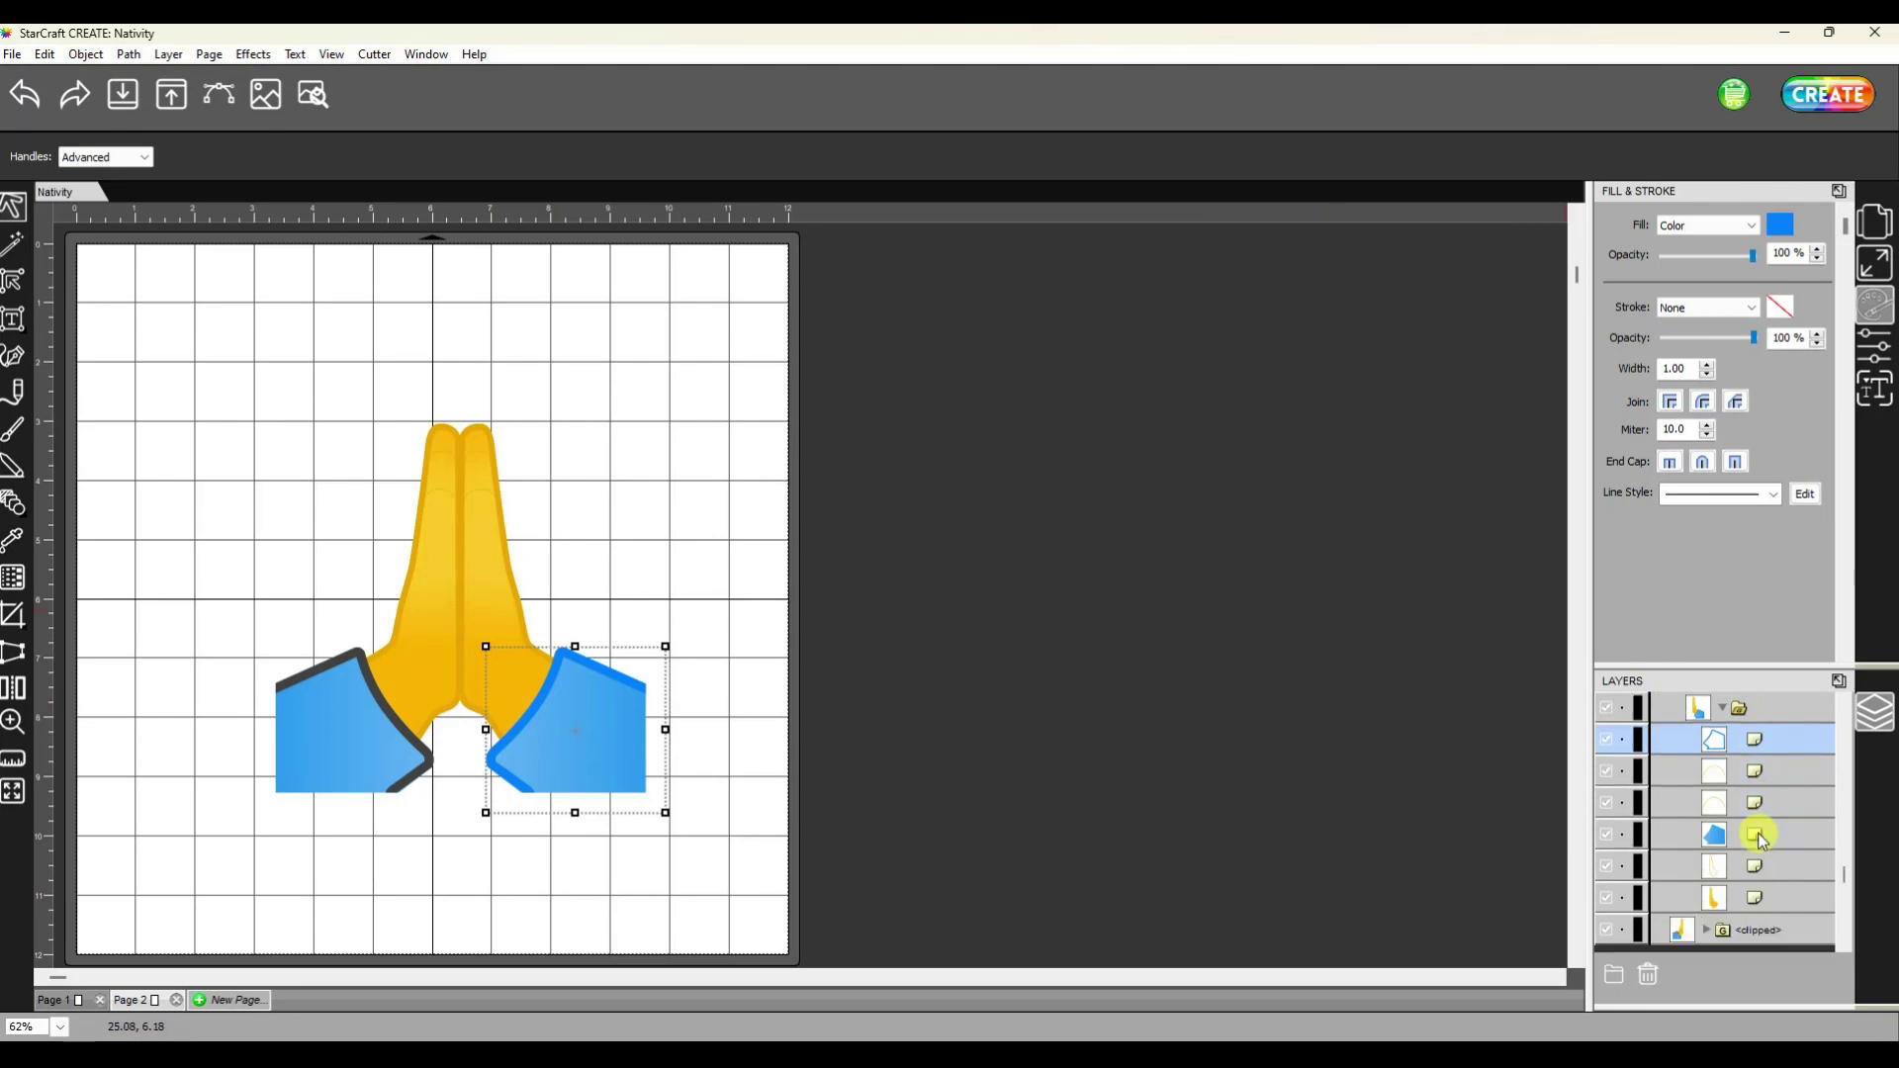
{"action": "left_click", "coordinate": [1712, 898]}
{"action": "left_click", "coordinate": [1722, 898]}
{"action": "scroll", "coordinate": [1727, 900], "scroll_direction": "down", "scroll_amount": 1}
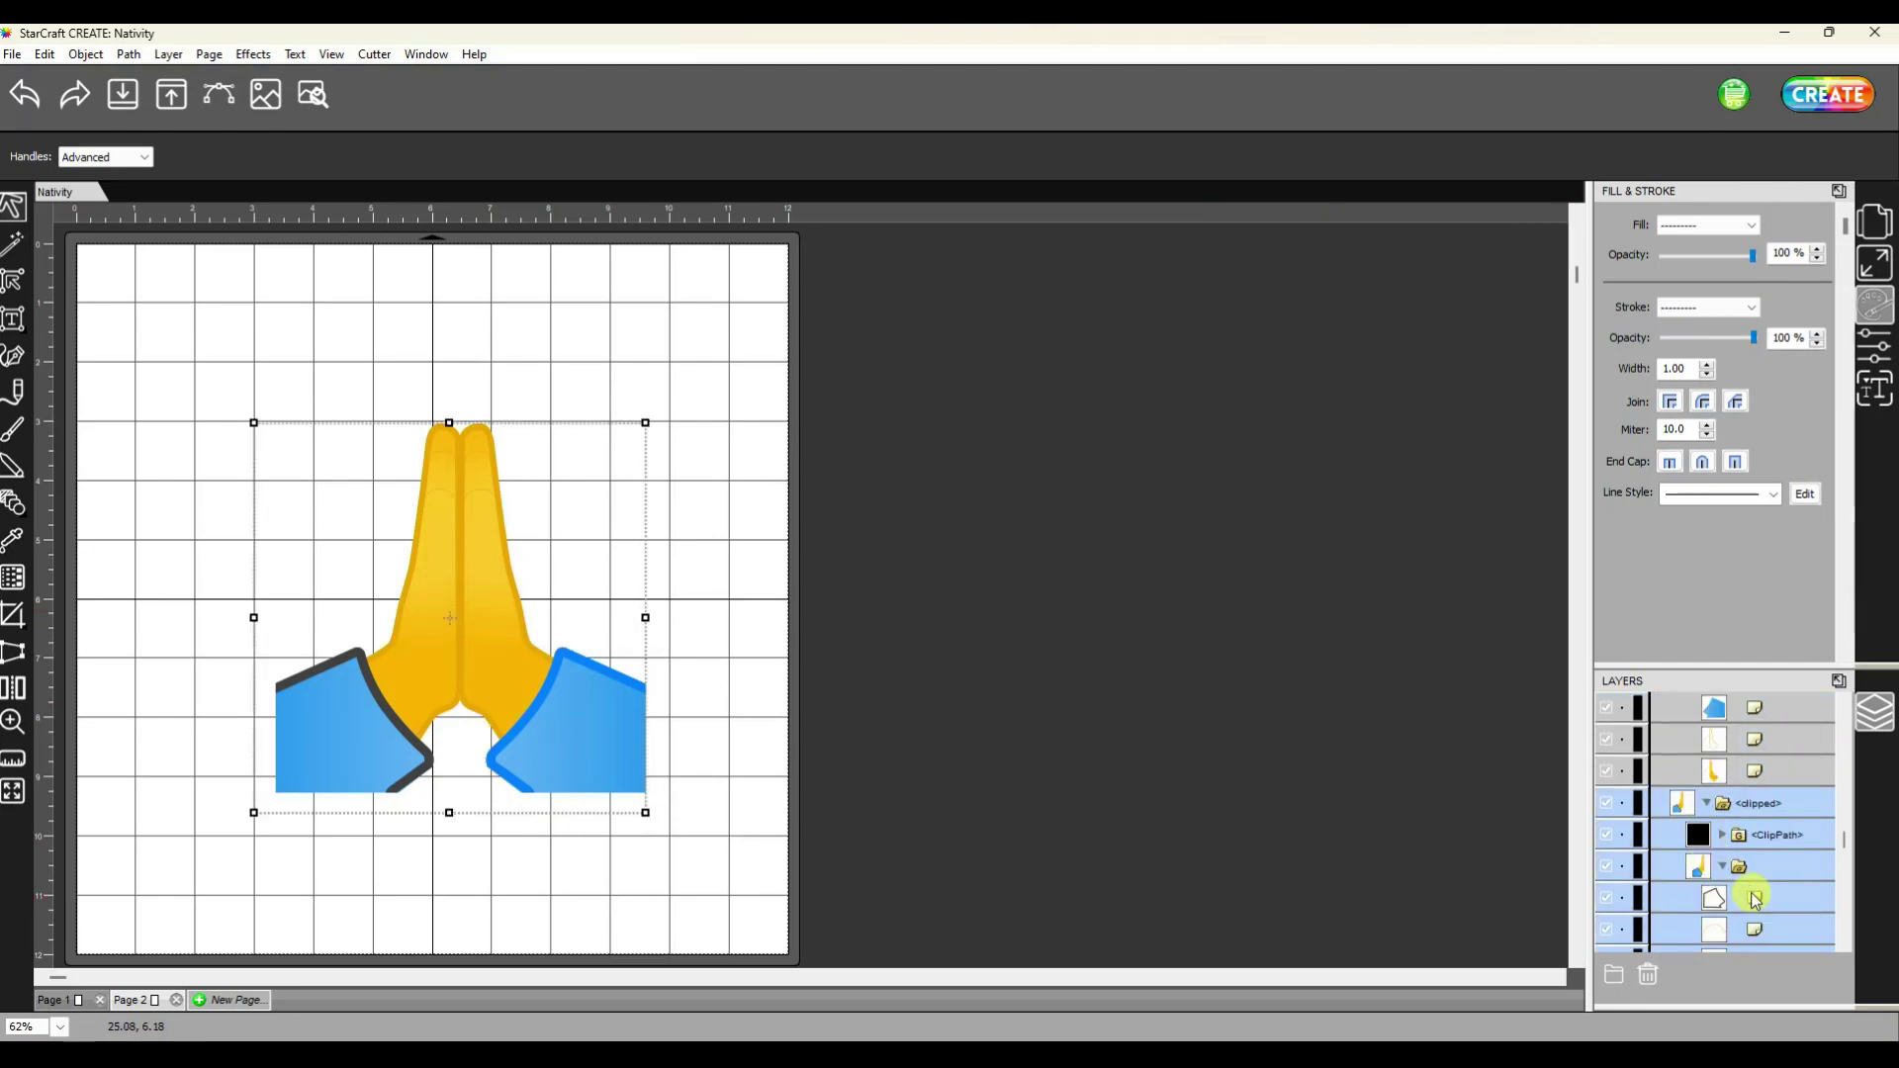
{"action": "left_click", "coordinate": [1715, 898]}
{"action": "left_click", "coordinate": [1779, 226]}
{"action": "left_click", "coordinate": [935, 401]}
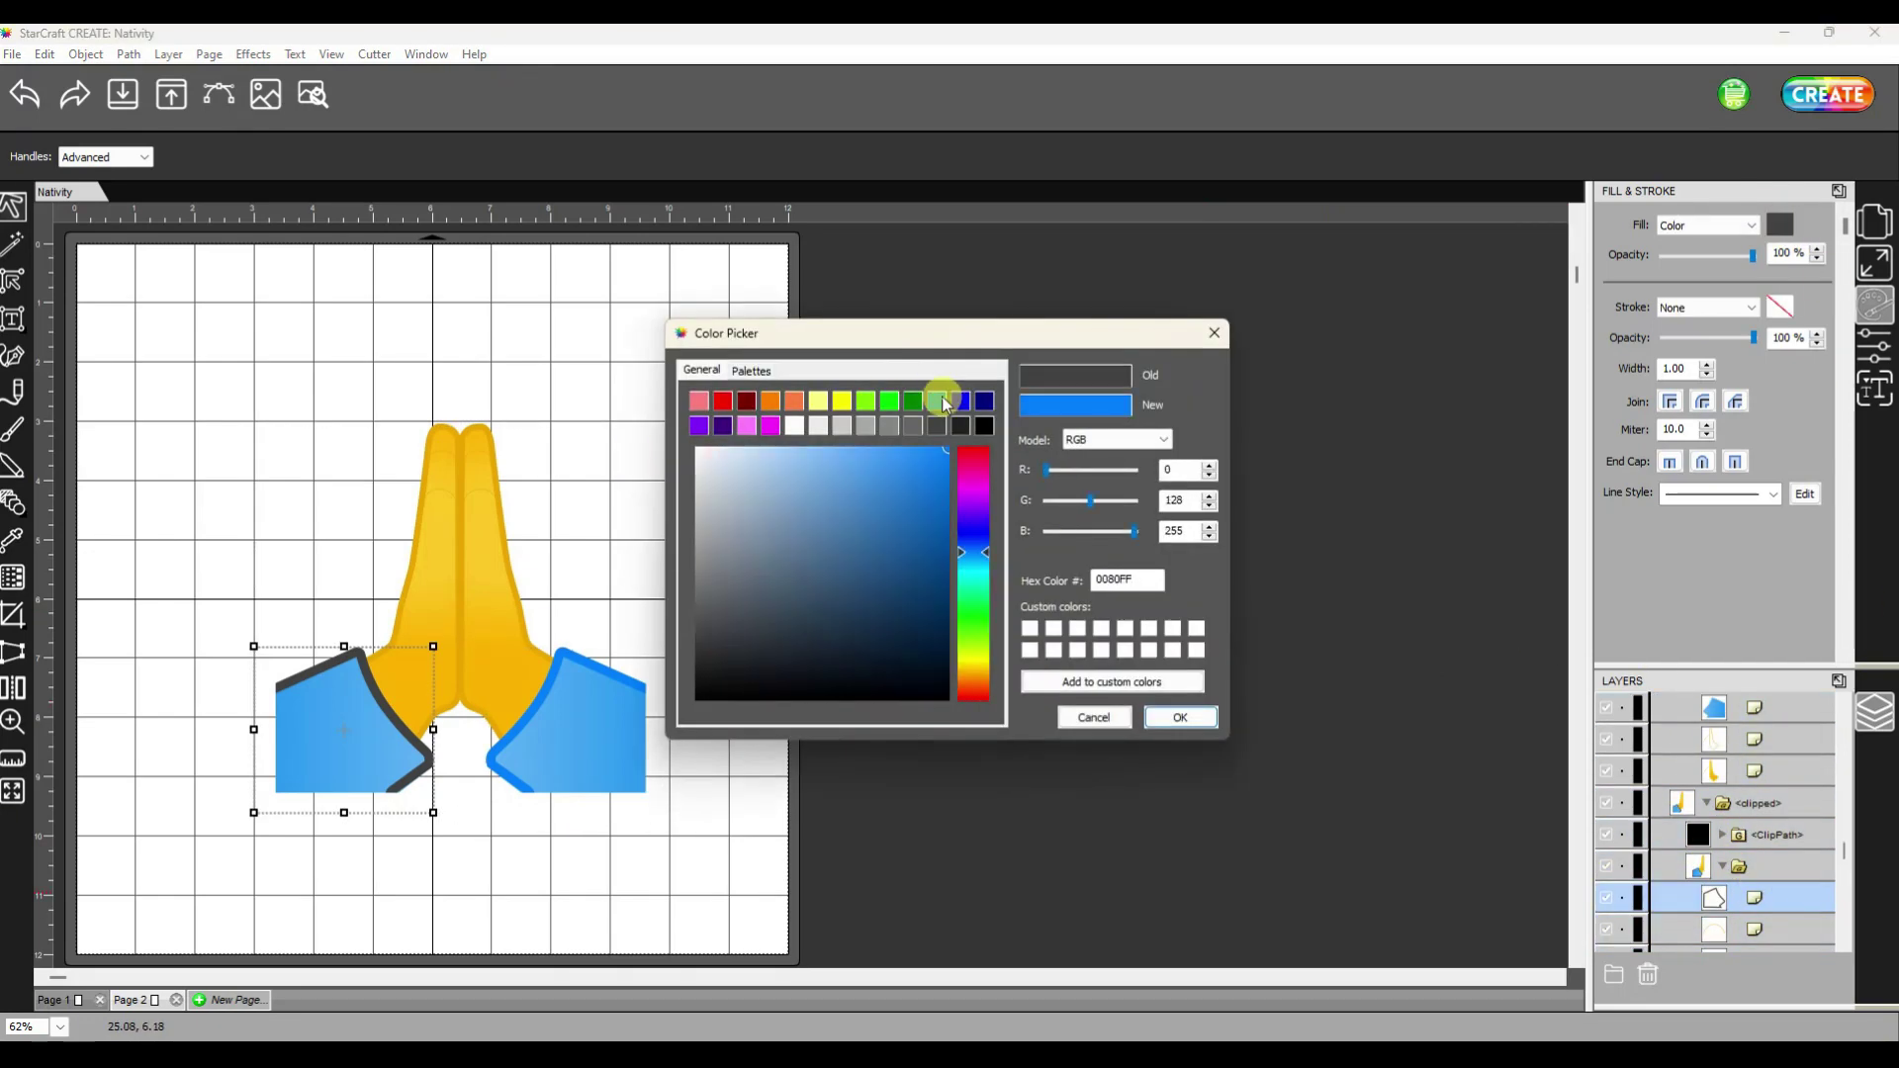
{"action": "left_click", "coordinate": [1180, 718]}
{"action": "left_click_drag", "start_coordinate": [168, 360], "coordinate": [764, 834]}
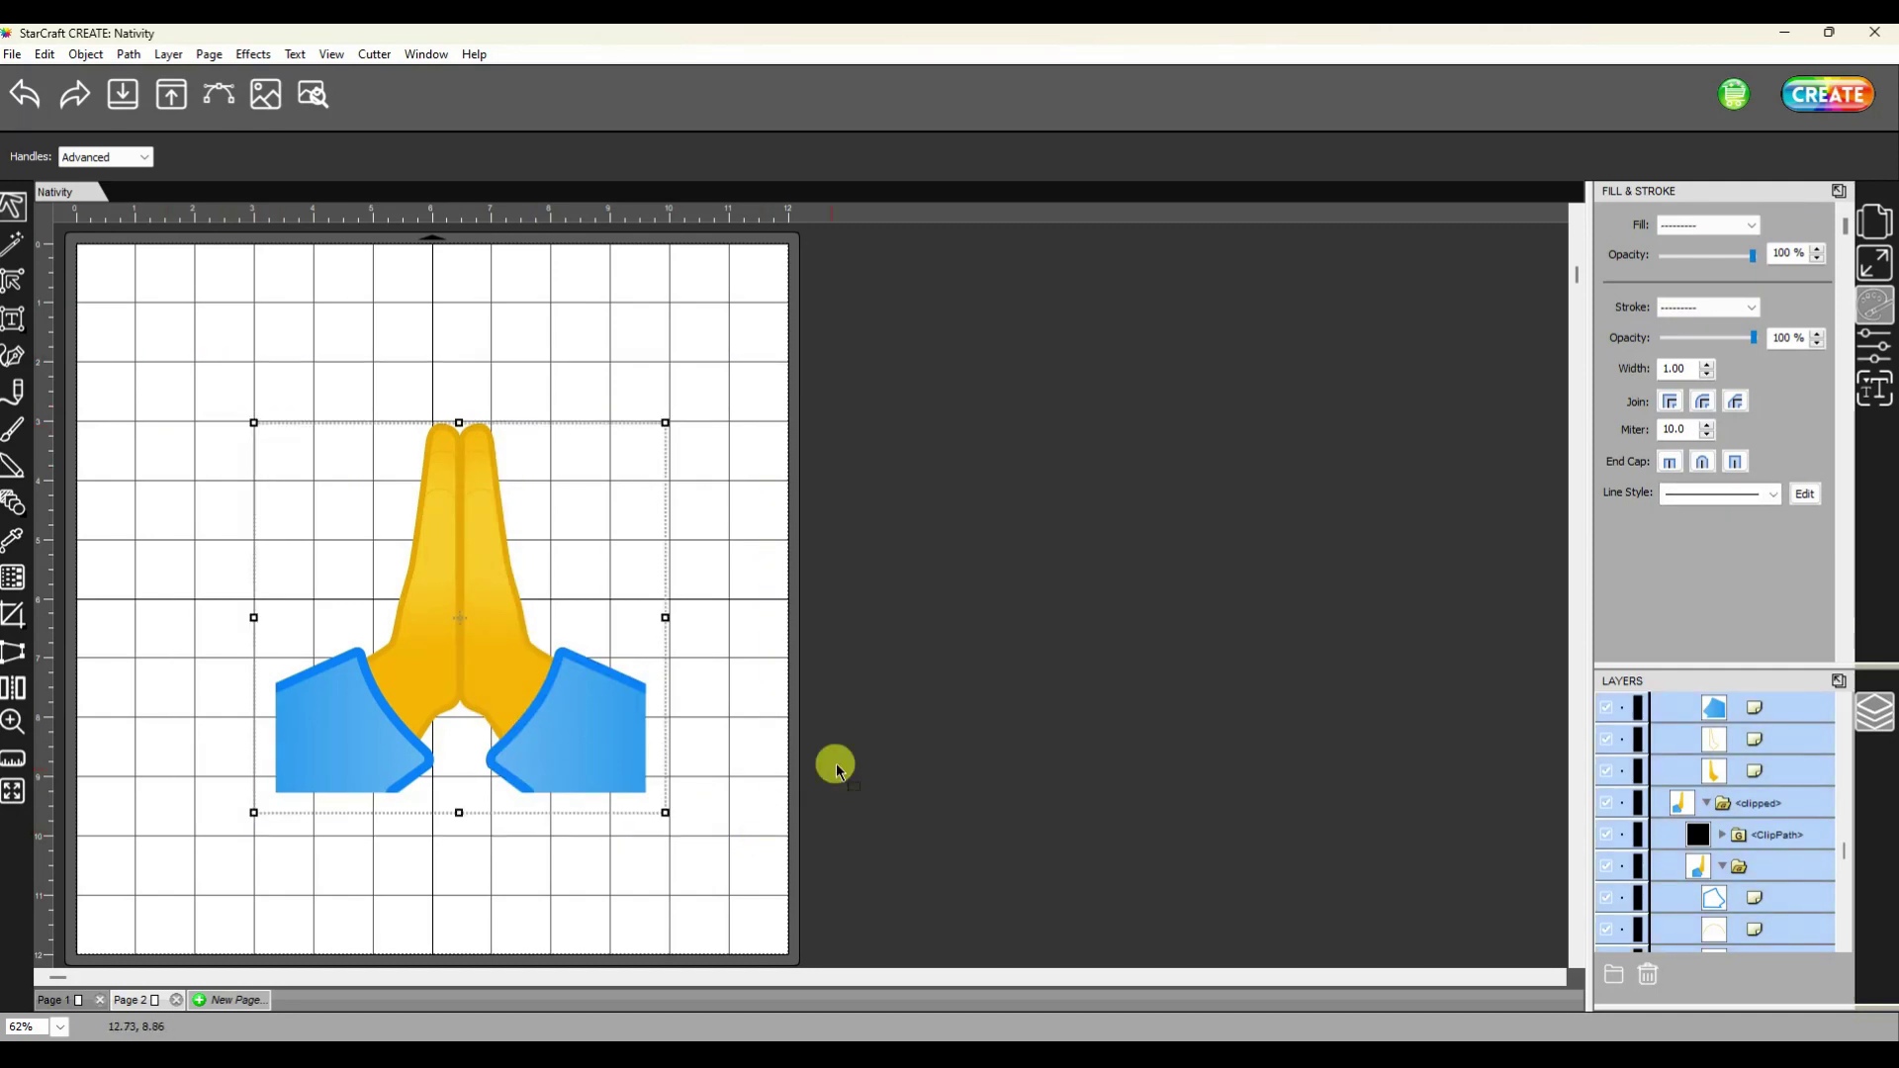
Step: Resize the hands proportionally to 4.5 in tall, about 4.738 × 4.500 in
{"action": "left_click", "coordinate": [1875, 263]}
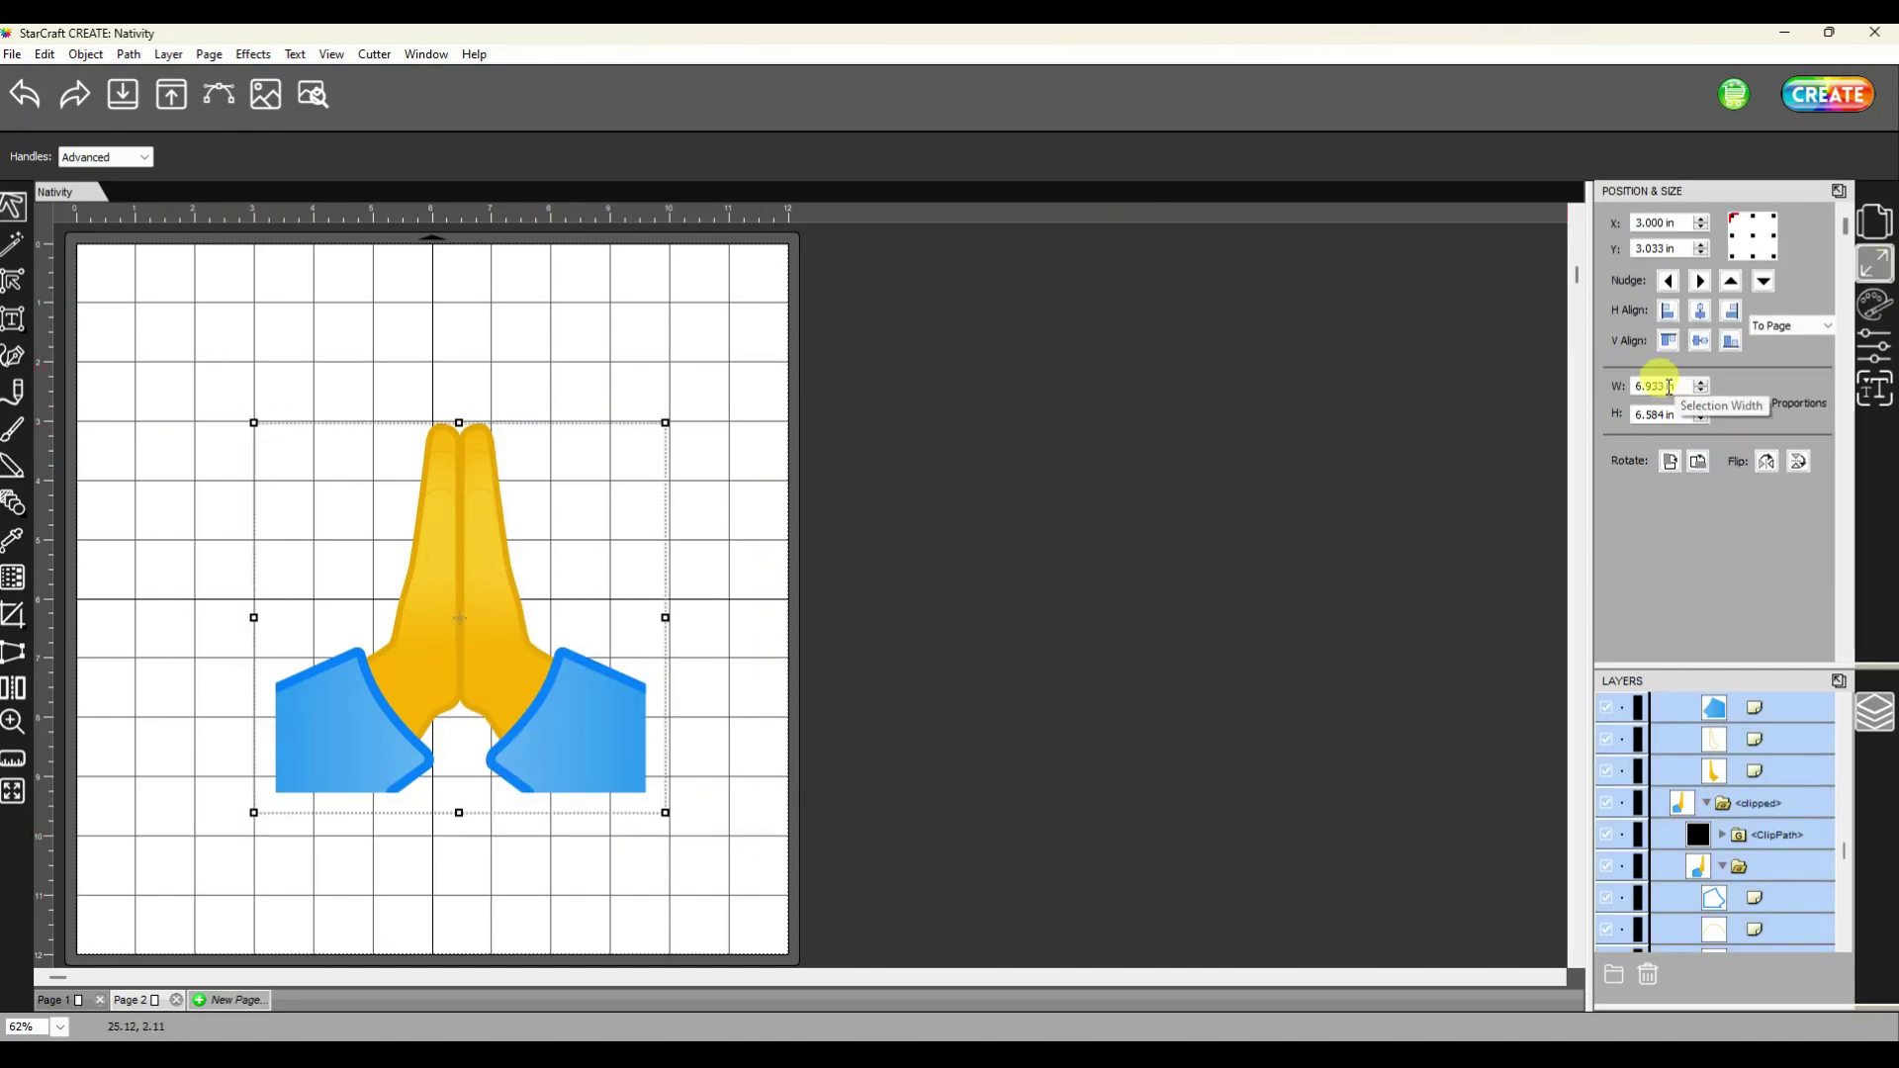
{"action": "left_click", "coordinate": [1679, 386]}
{"action": "type", "text": "4.5"}
{"action": "key", "text": "Tab"}
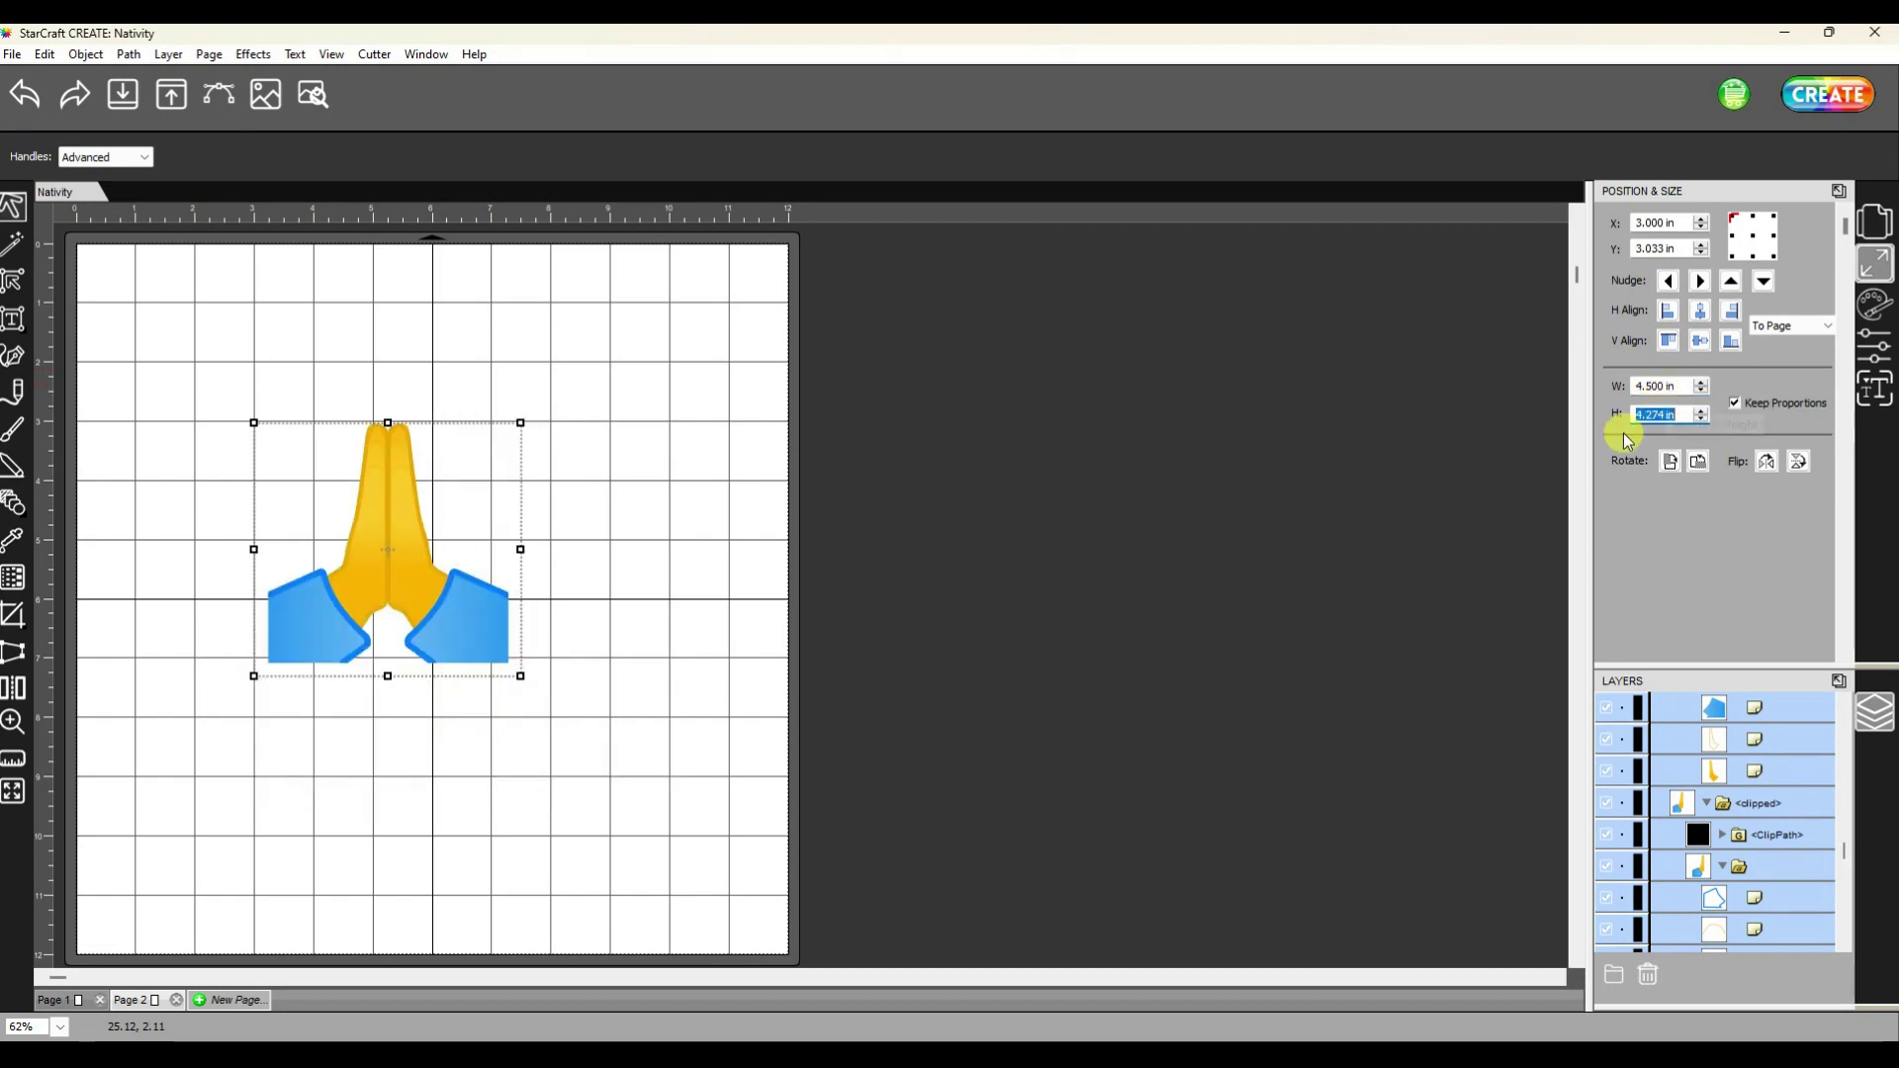
{"action": "type", "text": "4.5"}
{"action": "key", "text": "Return"}
Step: Reselect the praying-hands figure and start exporting it
{"action": "left_click", "coordinate": [106, 373]}
{"action": "left_click_drag", "start_coordinate": [188, 351], "coordinate": [762, 767]}
{"action": "left_click", "coordinate": [488, 634]}
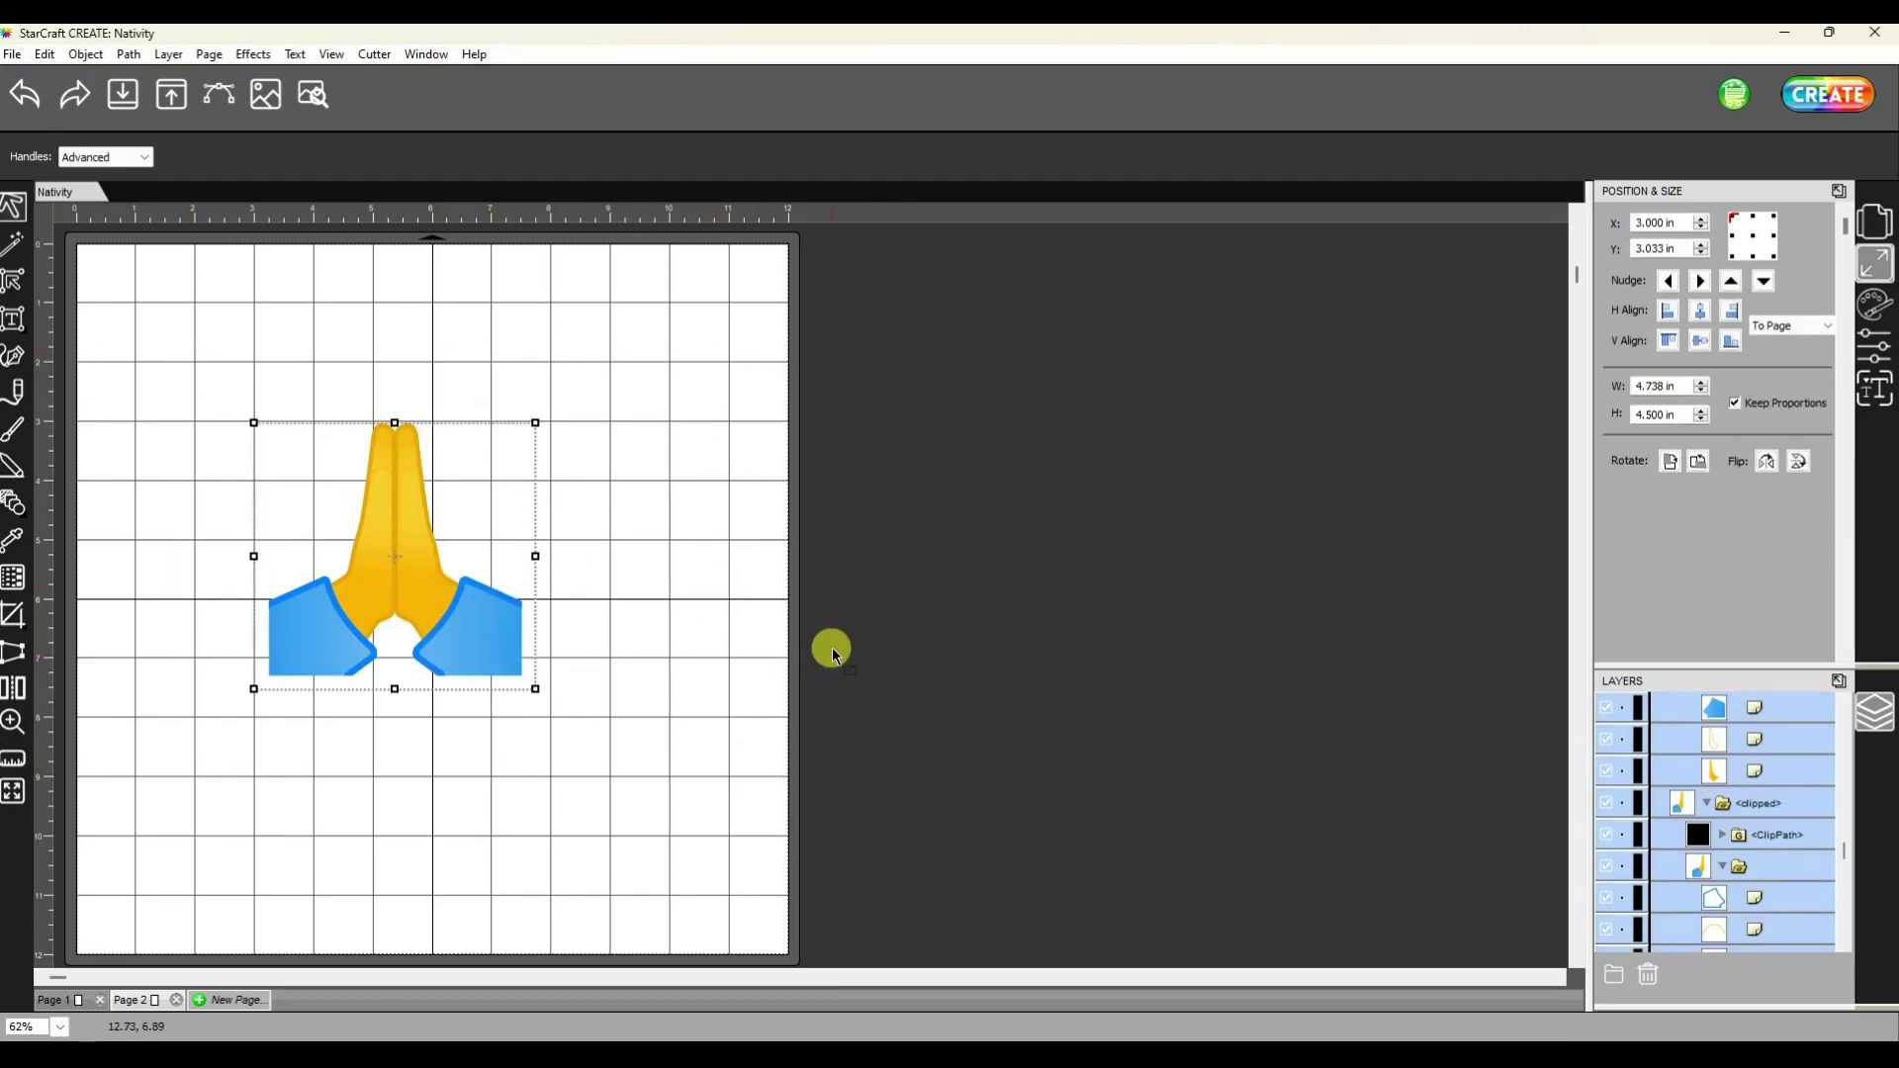
{"action": "left_click", "coordinate": [173, 98]}
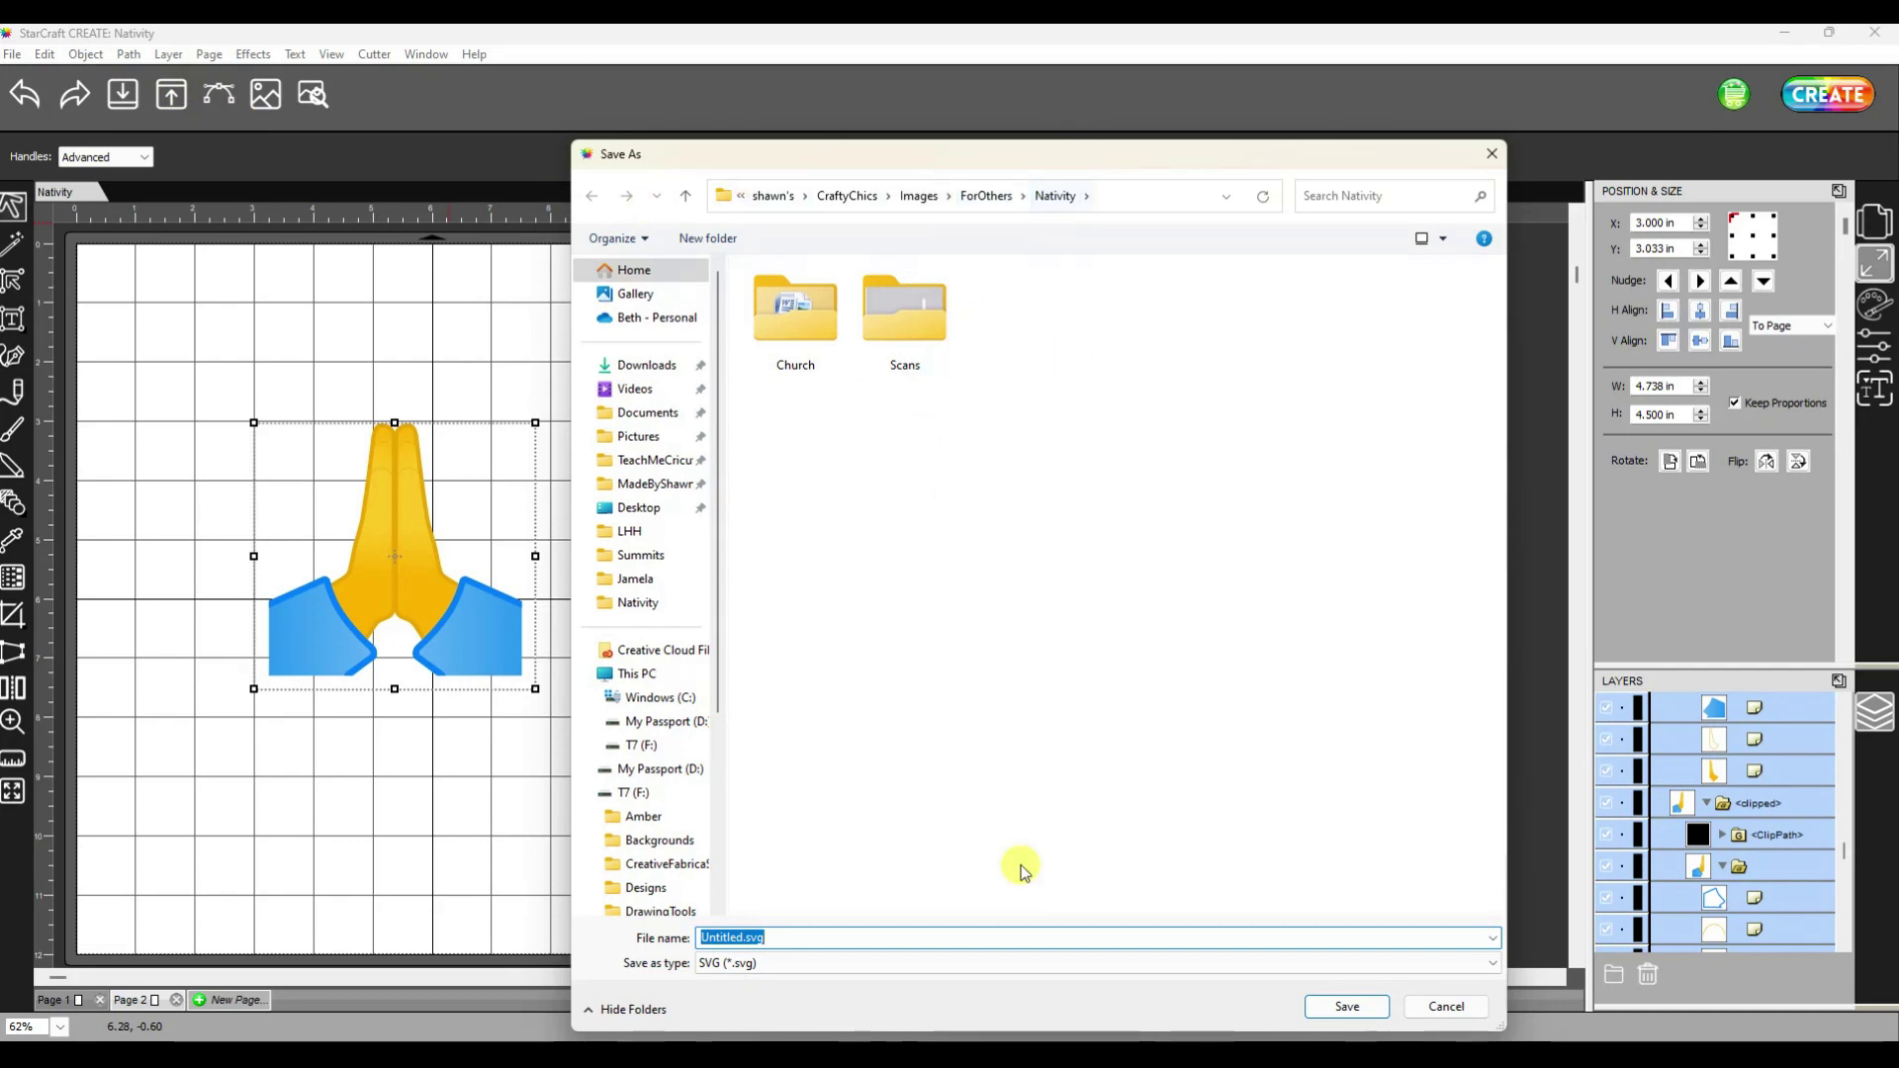
Step: Save the export as PNG type with the file name PrayingHandEmoji.png
{"action": "left_click", "coordinate": [800, 964]}
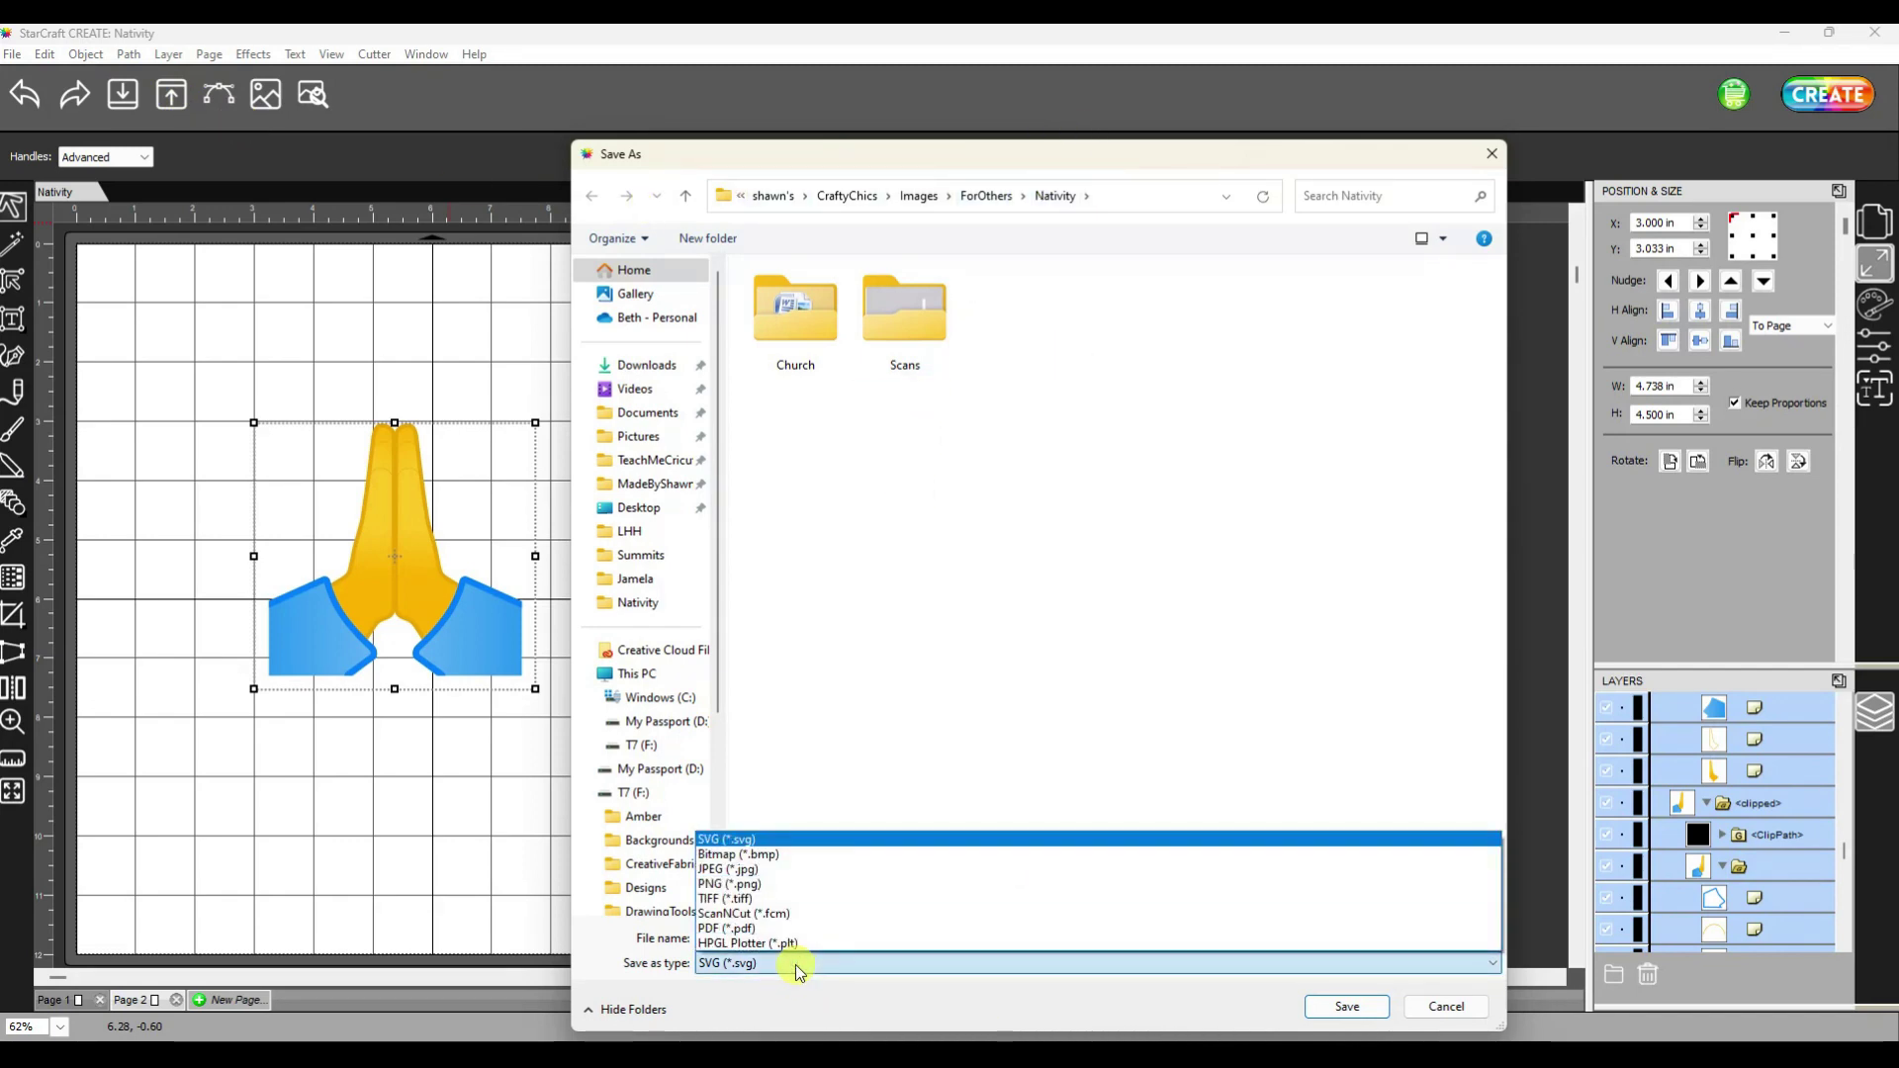
{"action": "left_click", "coordinate": [772, 897]}
{"action": "left_click", "coordinate": [780, 945]}
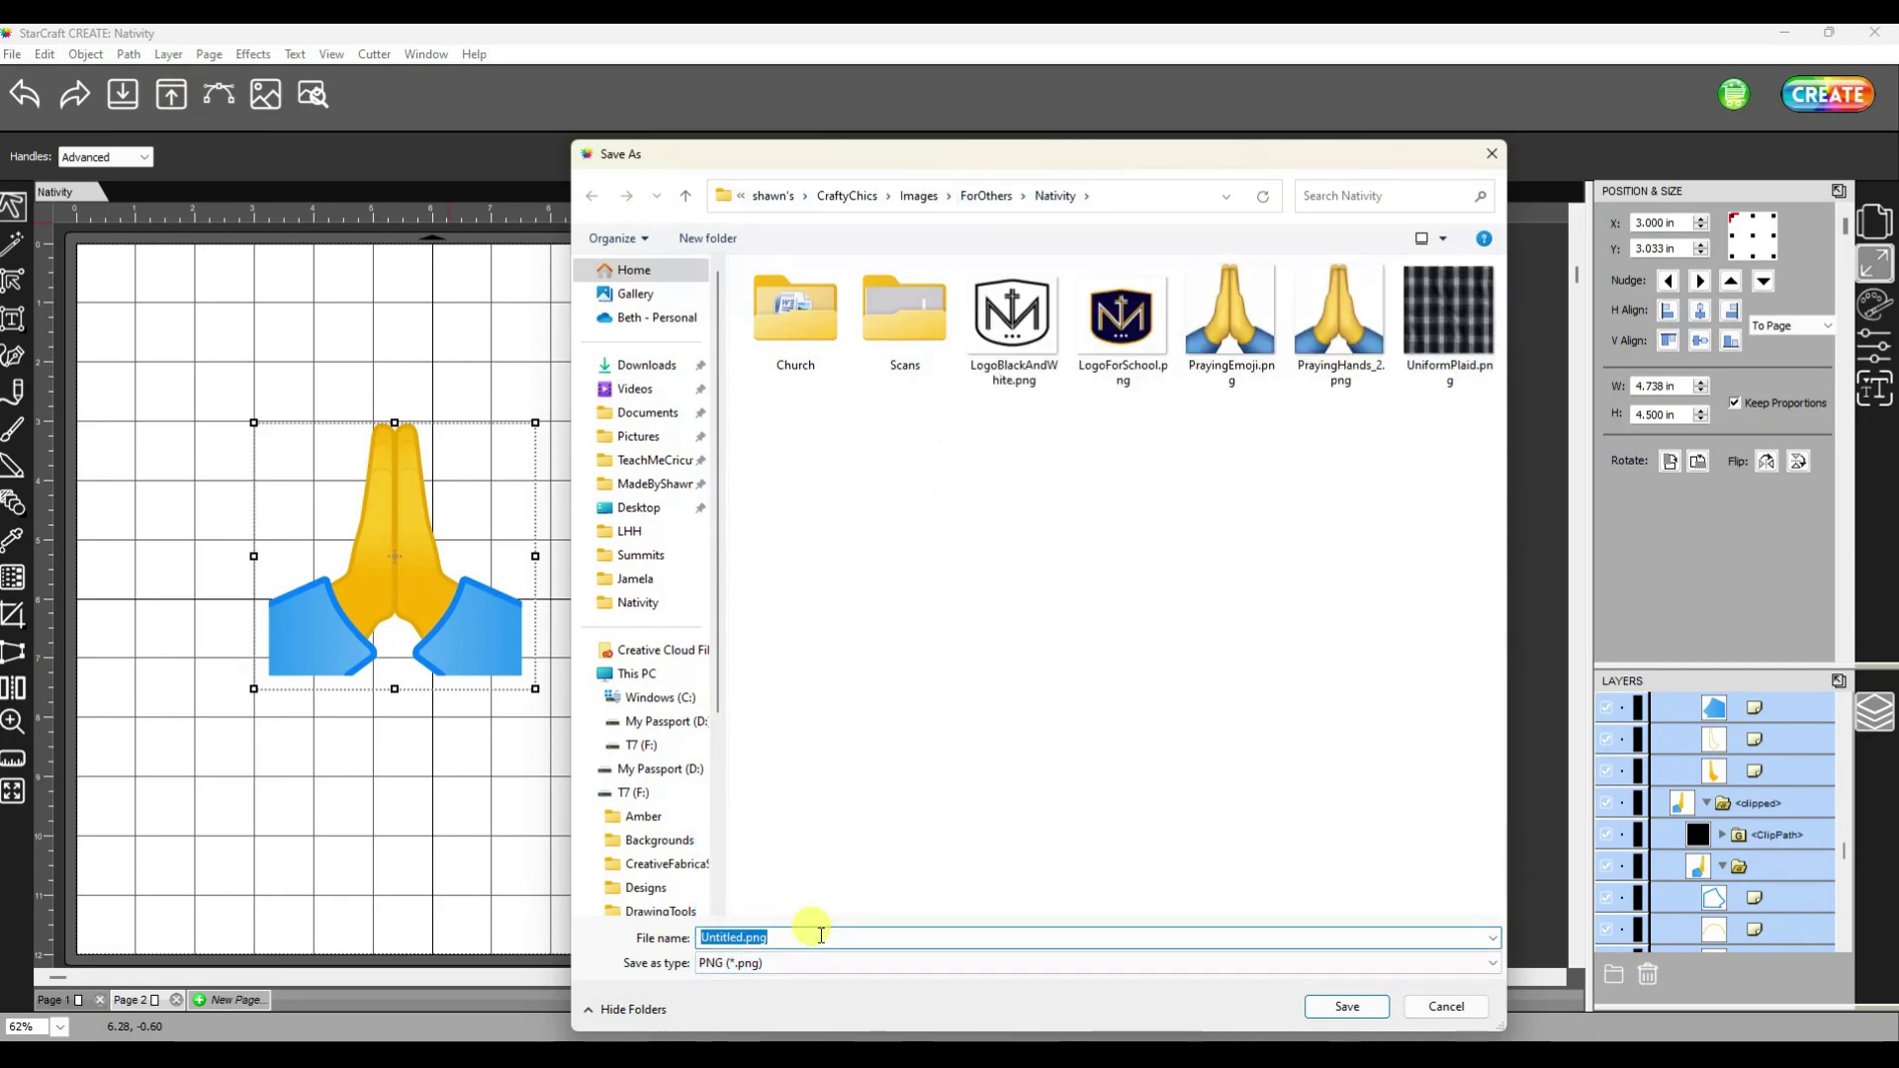
{"action": "type", "text": "Praying"}
{"action": "left_click", "coordinate": [792, 957]}
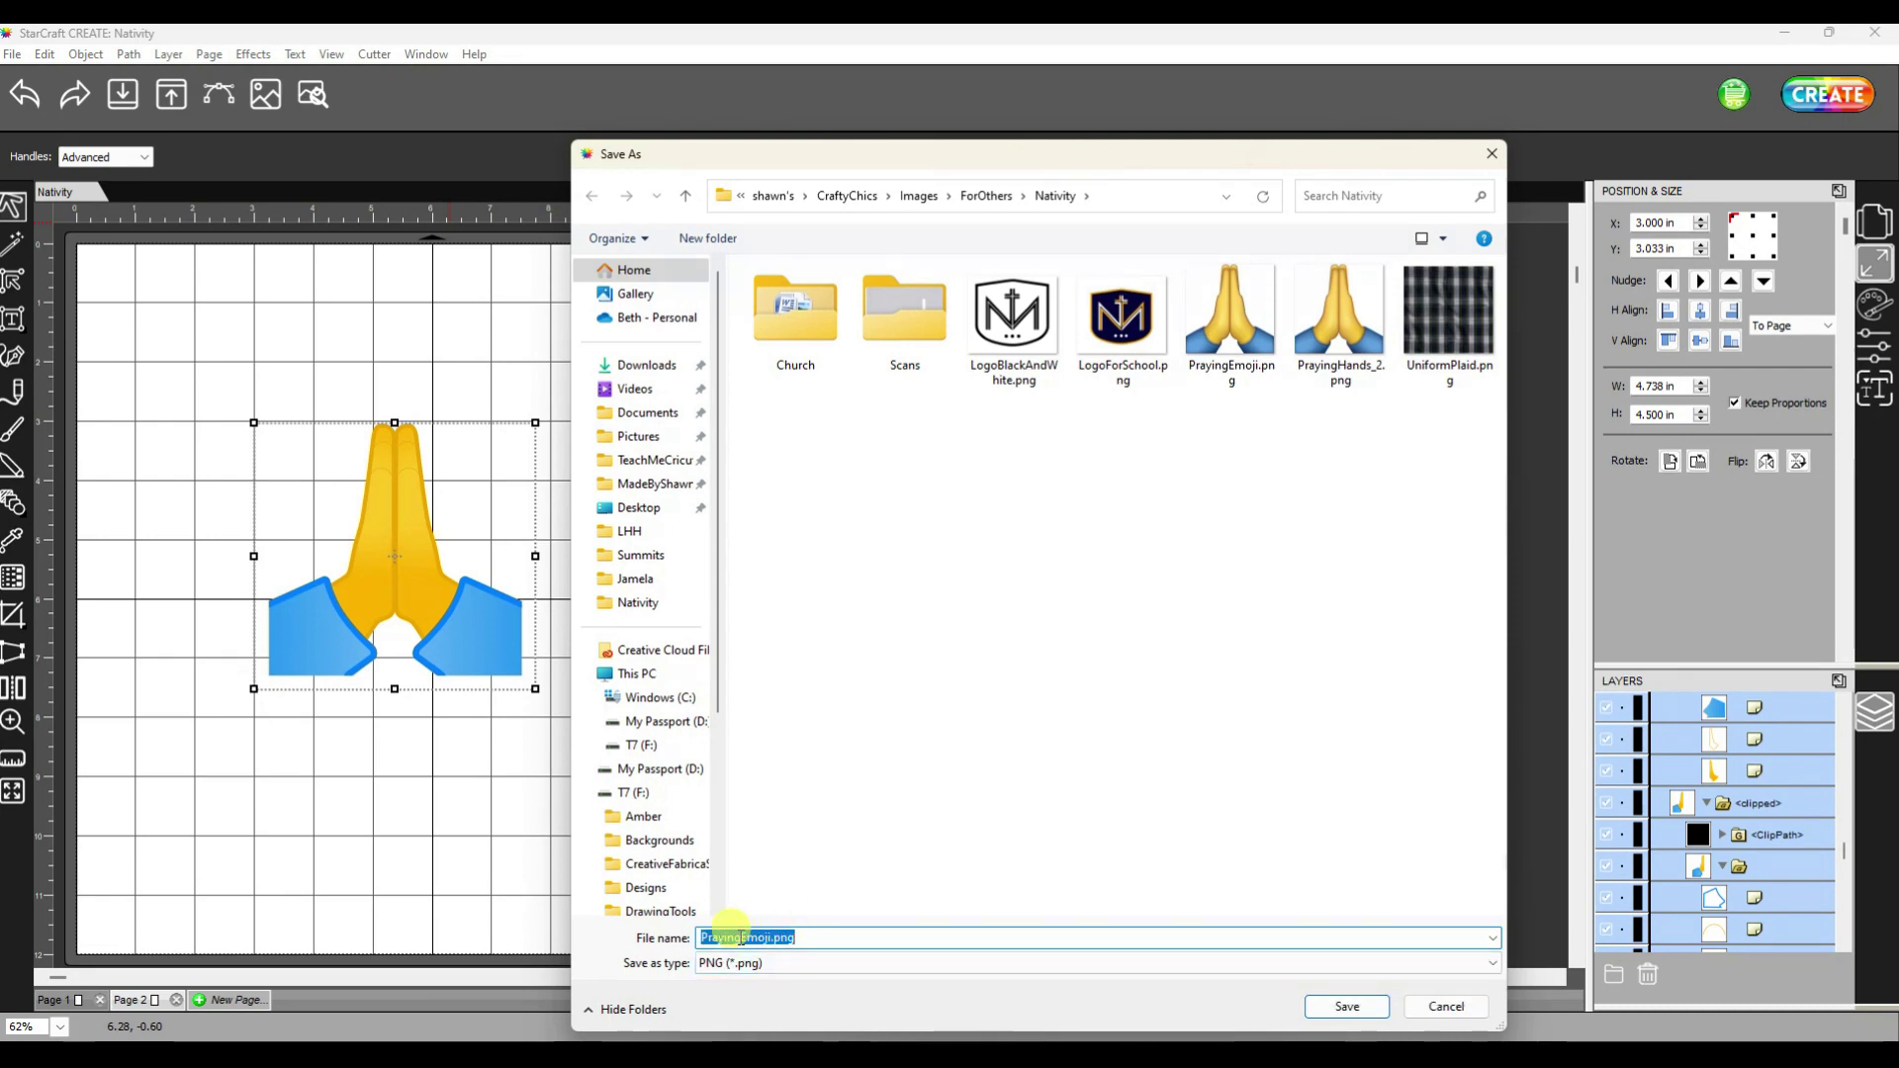
{"action": "left_click", "coordinate": [743, 937]}
{"action": "type", "text": "Hands"}
{"action": "left_click", "coordinate": [1345, 1007]}
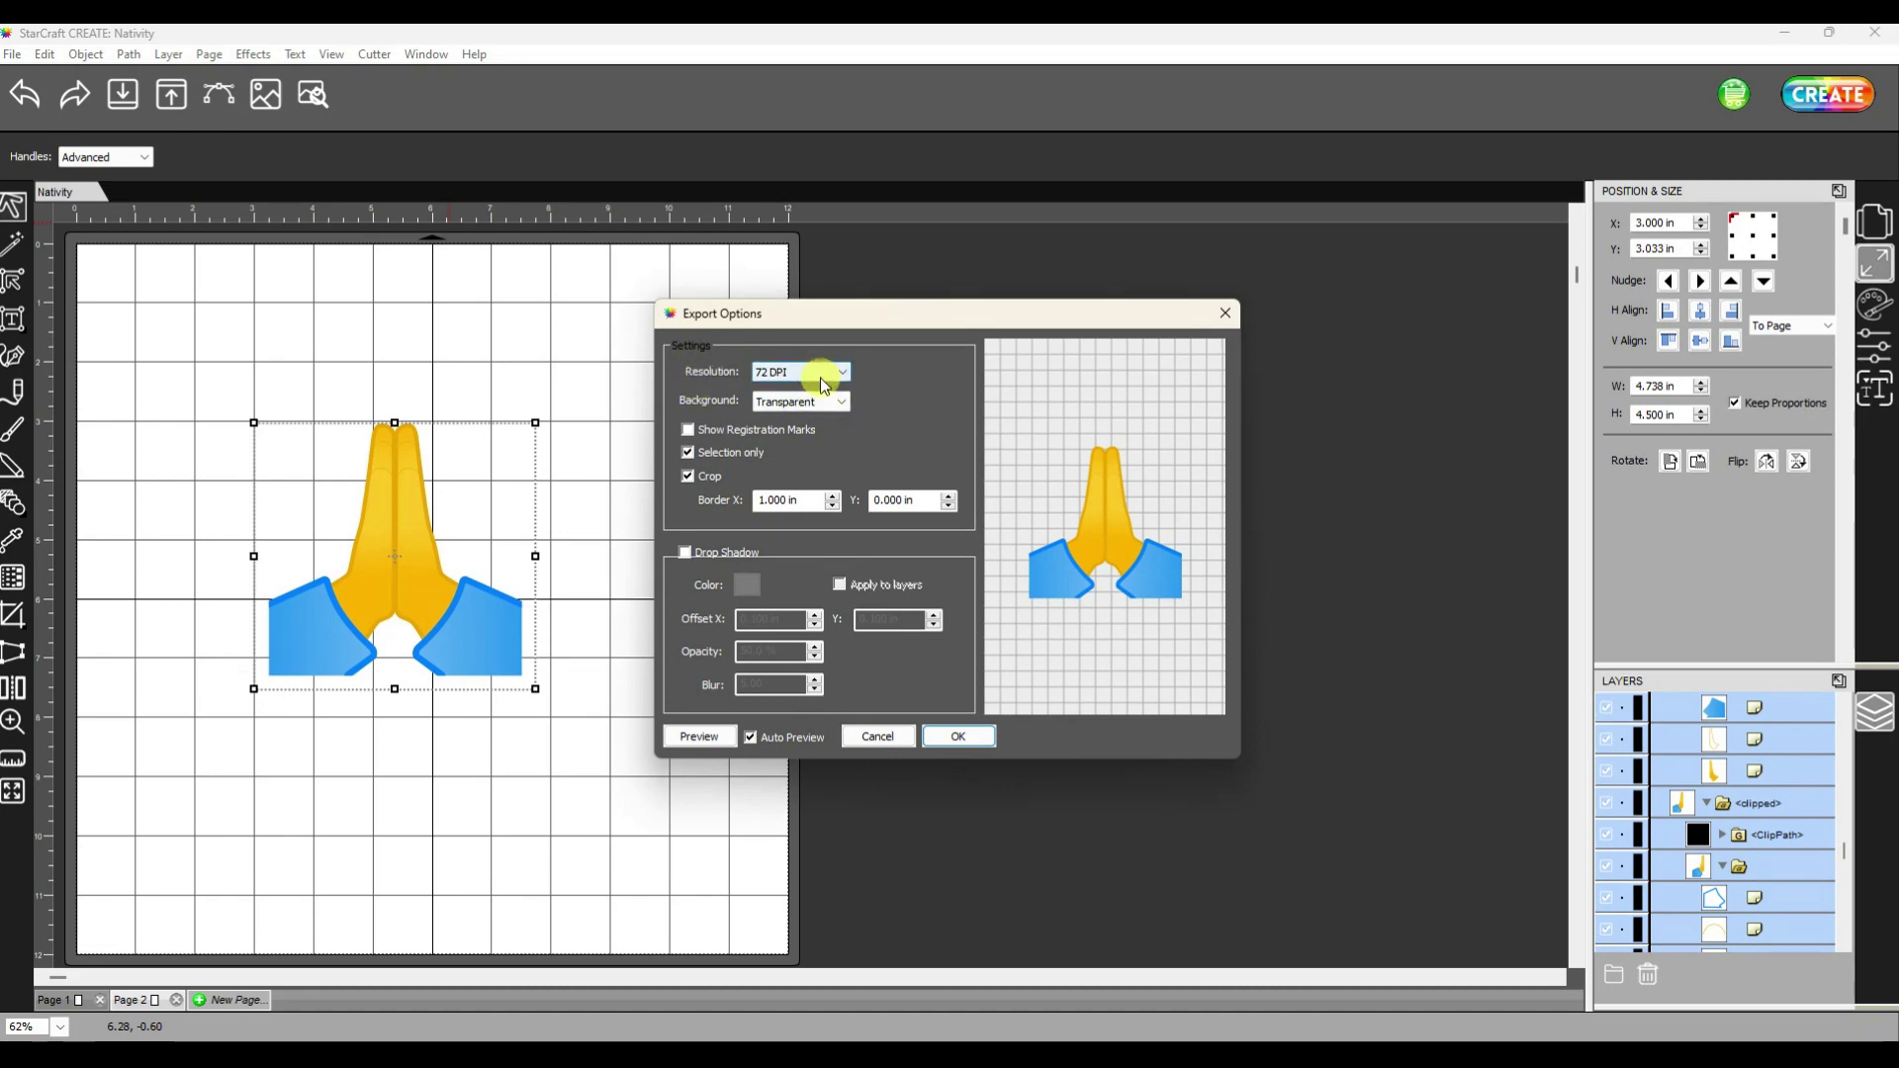
Step: Choose 300 DPI as the PNG export resolution
{"action": "left_click", "coordinate": [826, 381]}
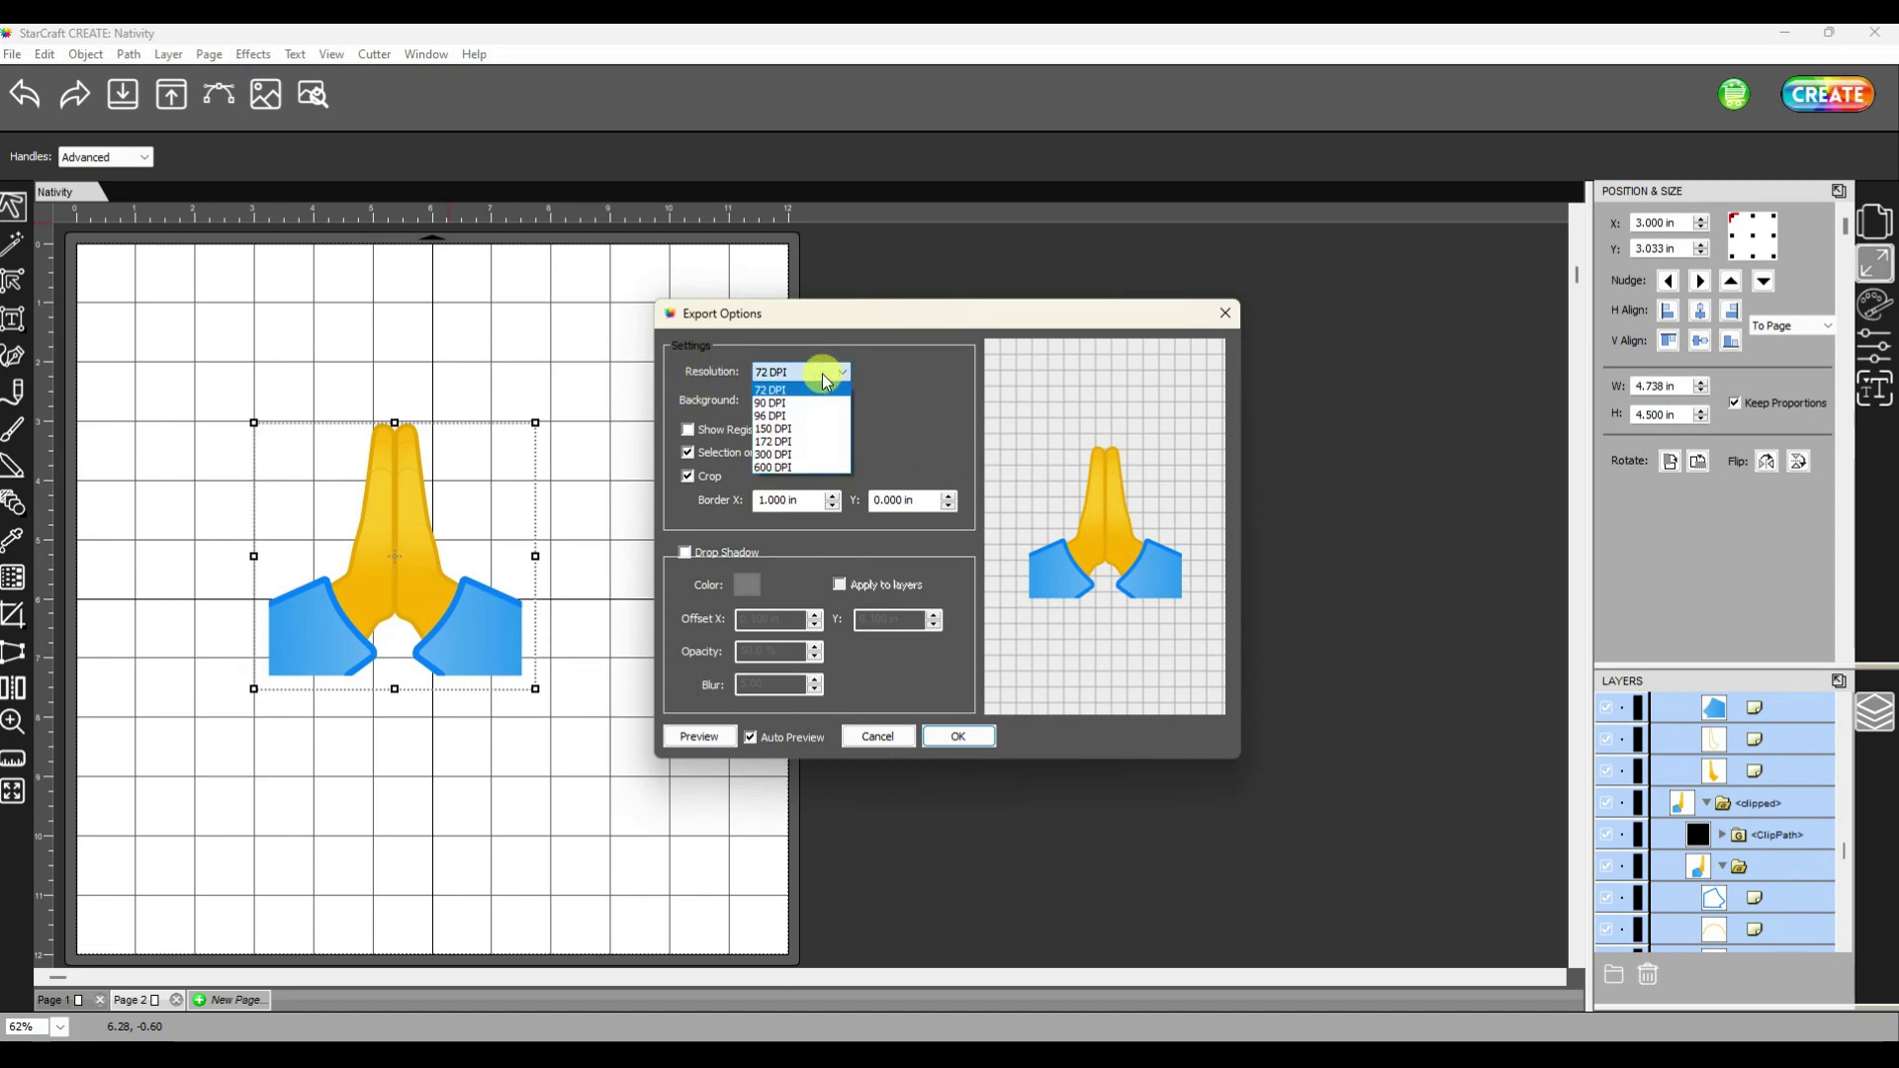
{"action": "left_click", "coordinate": [826, 457]}
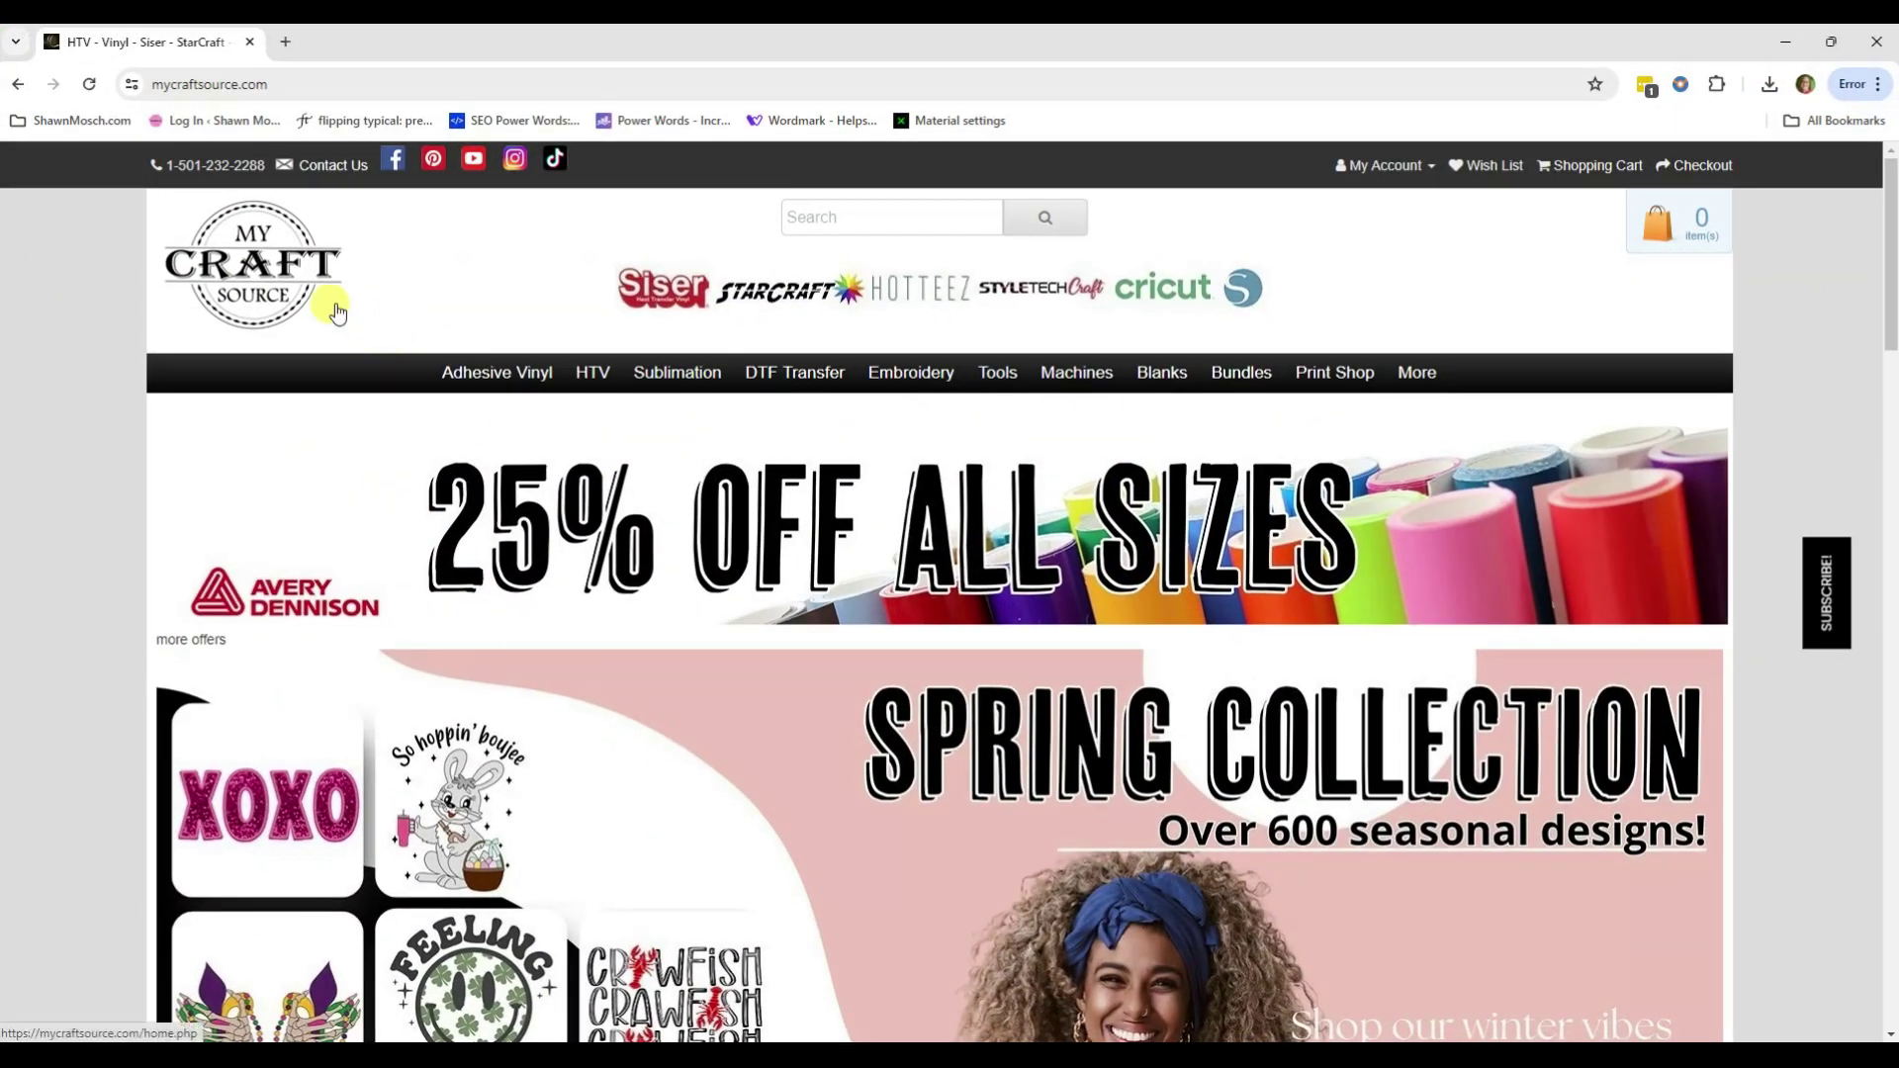
Step: Open Custom Direct To Film Transfer and launch its Layout Designer with a blank 22" x 60" canvas
{"action": "mouse_move", "coordinate": [762, 378]}
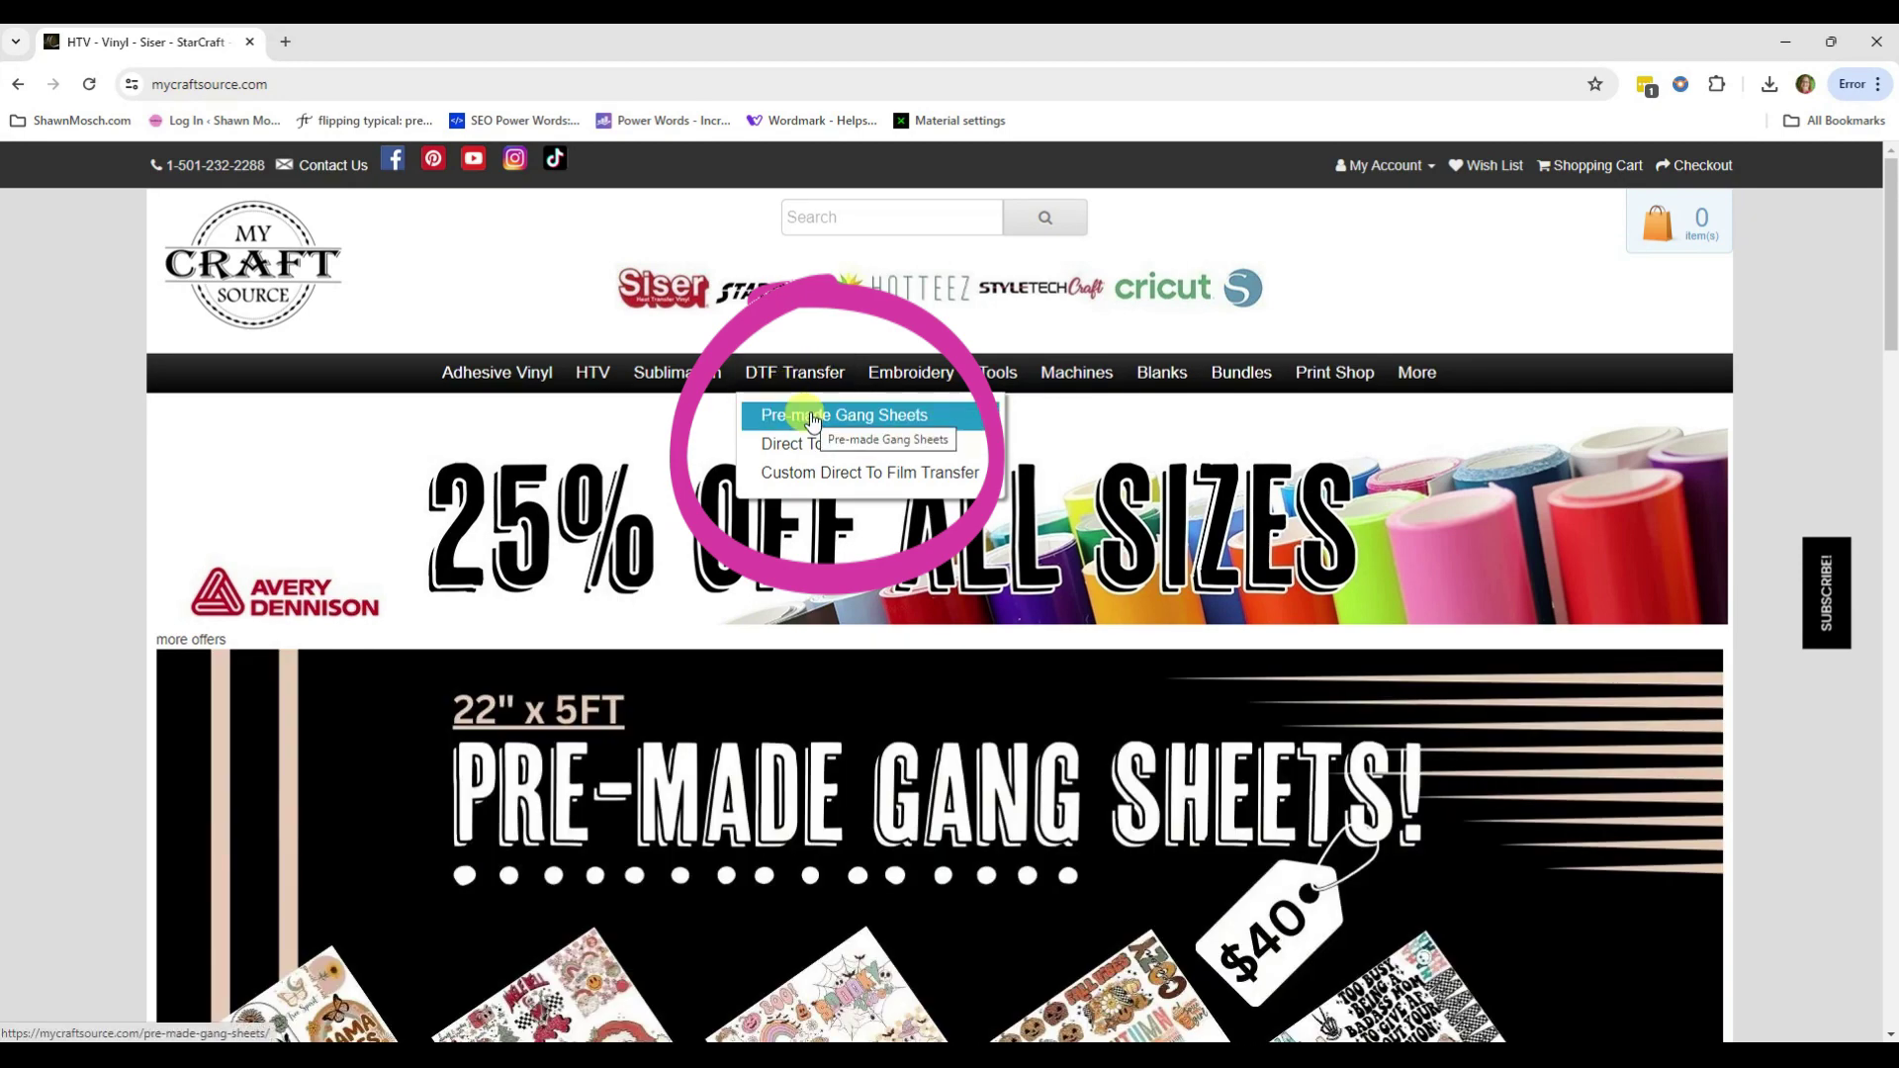
{"action": "left_click", "coordinate": [817, 474]}
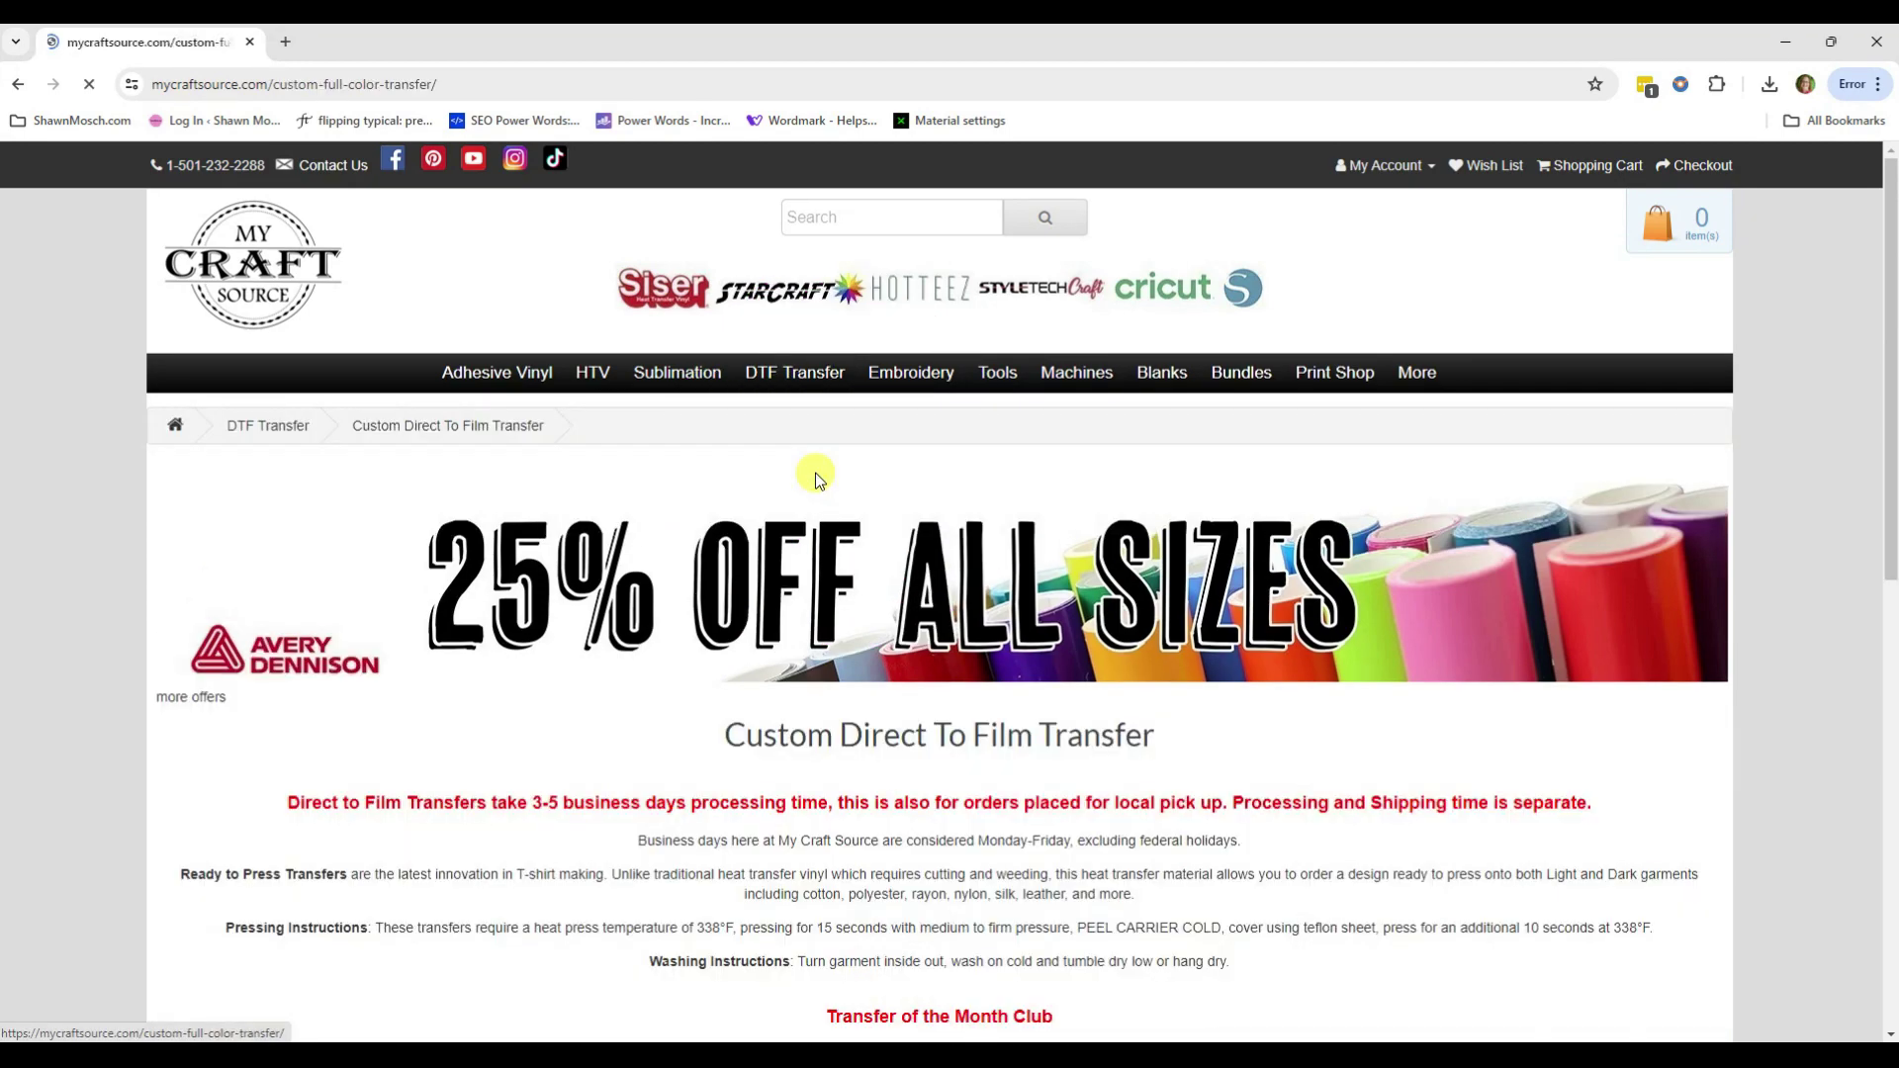
{"action": "scroll", "coordinate": [727, 495], "scroll_direction": "down", "scroll_amount": 8}
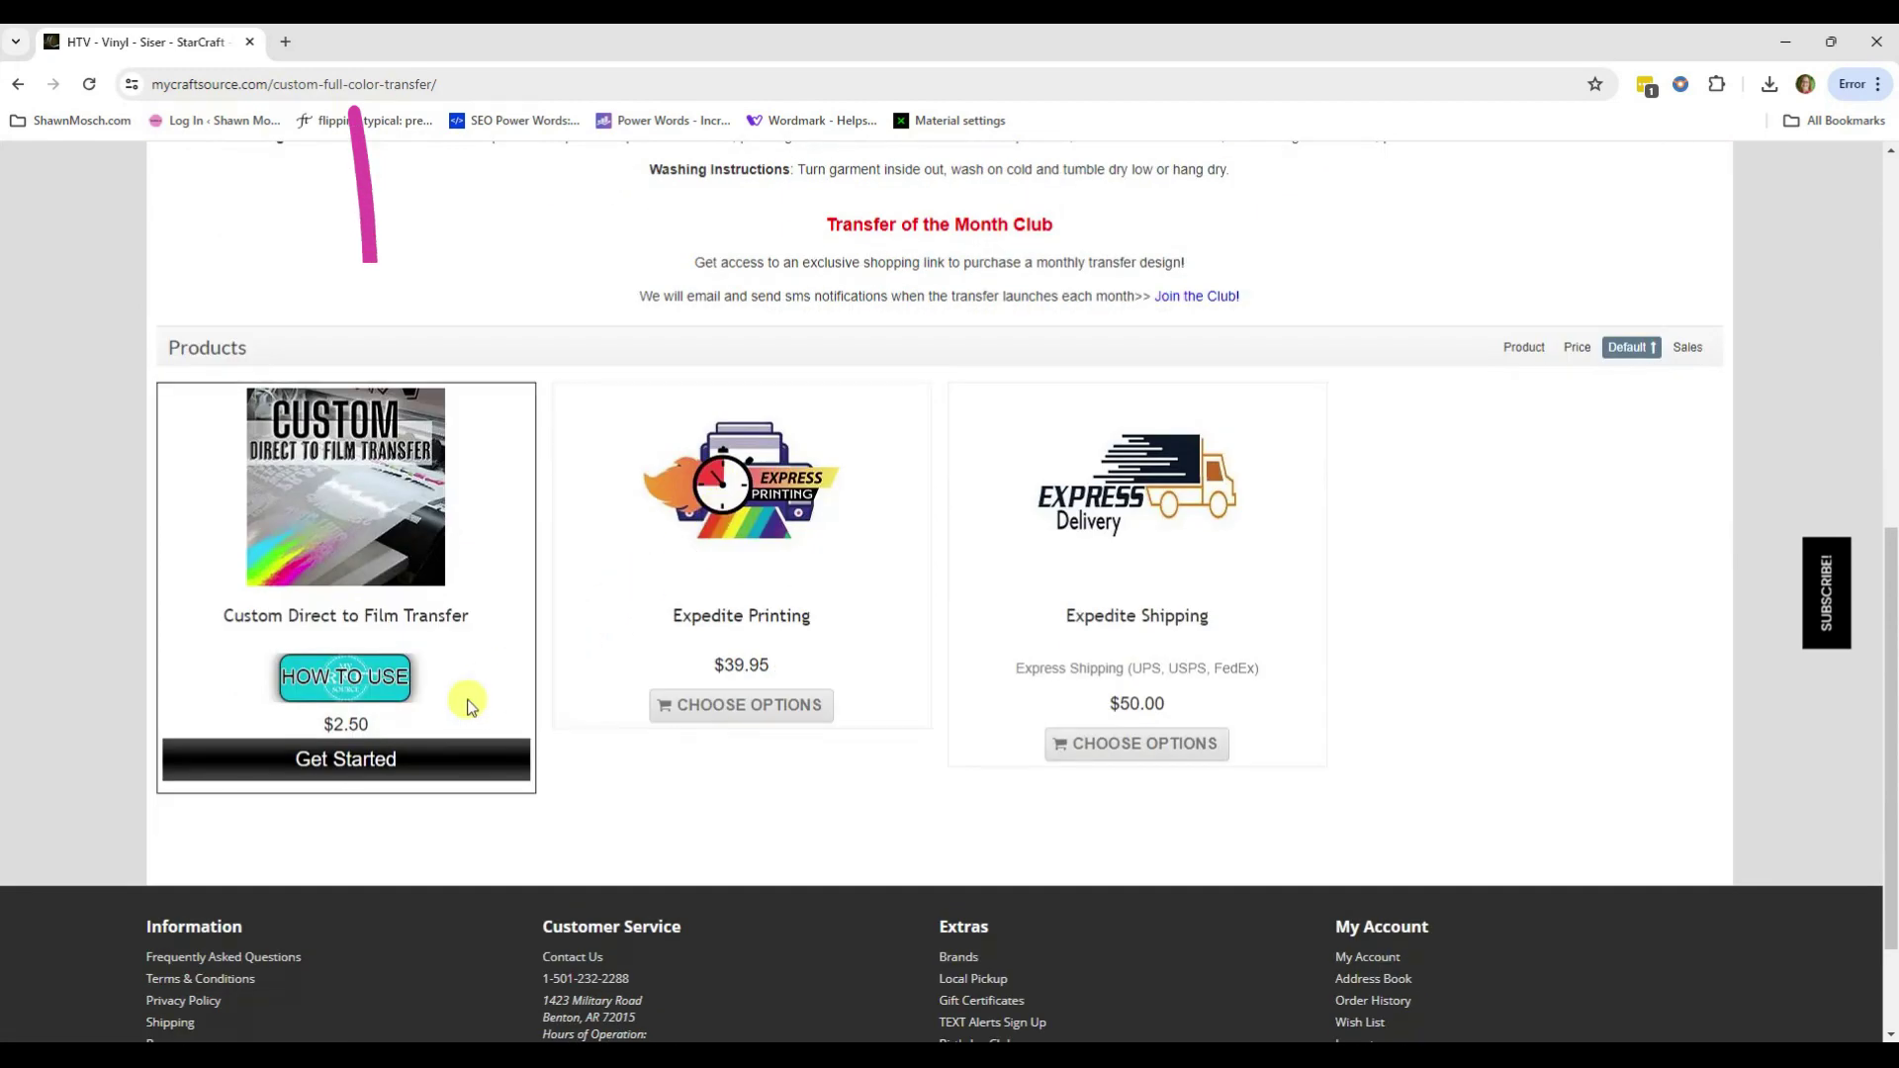
{"action": "left_click", "coordinate": [391, 762]}
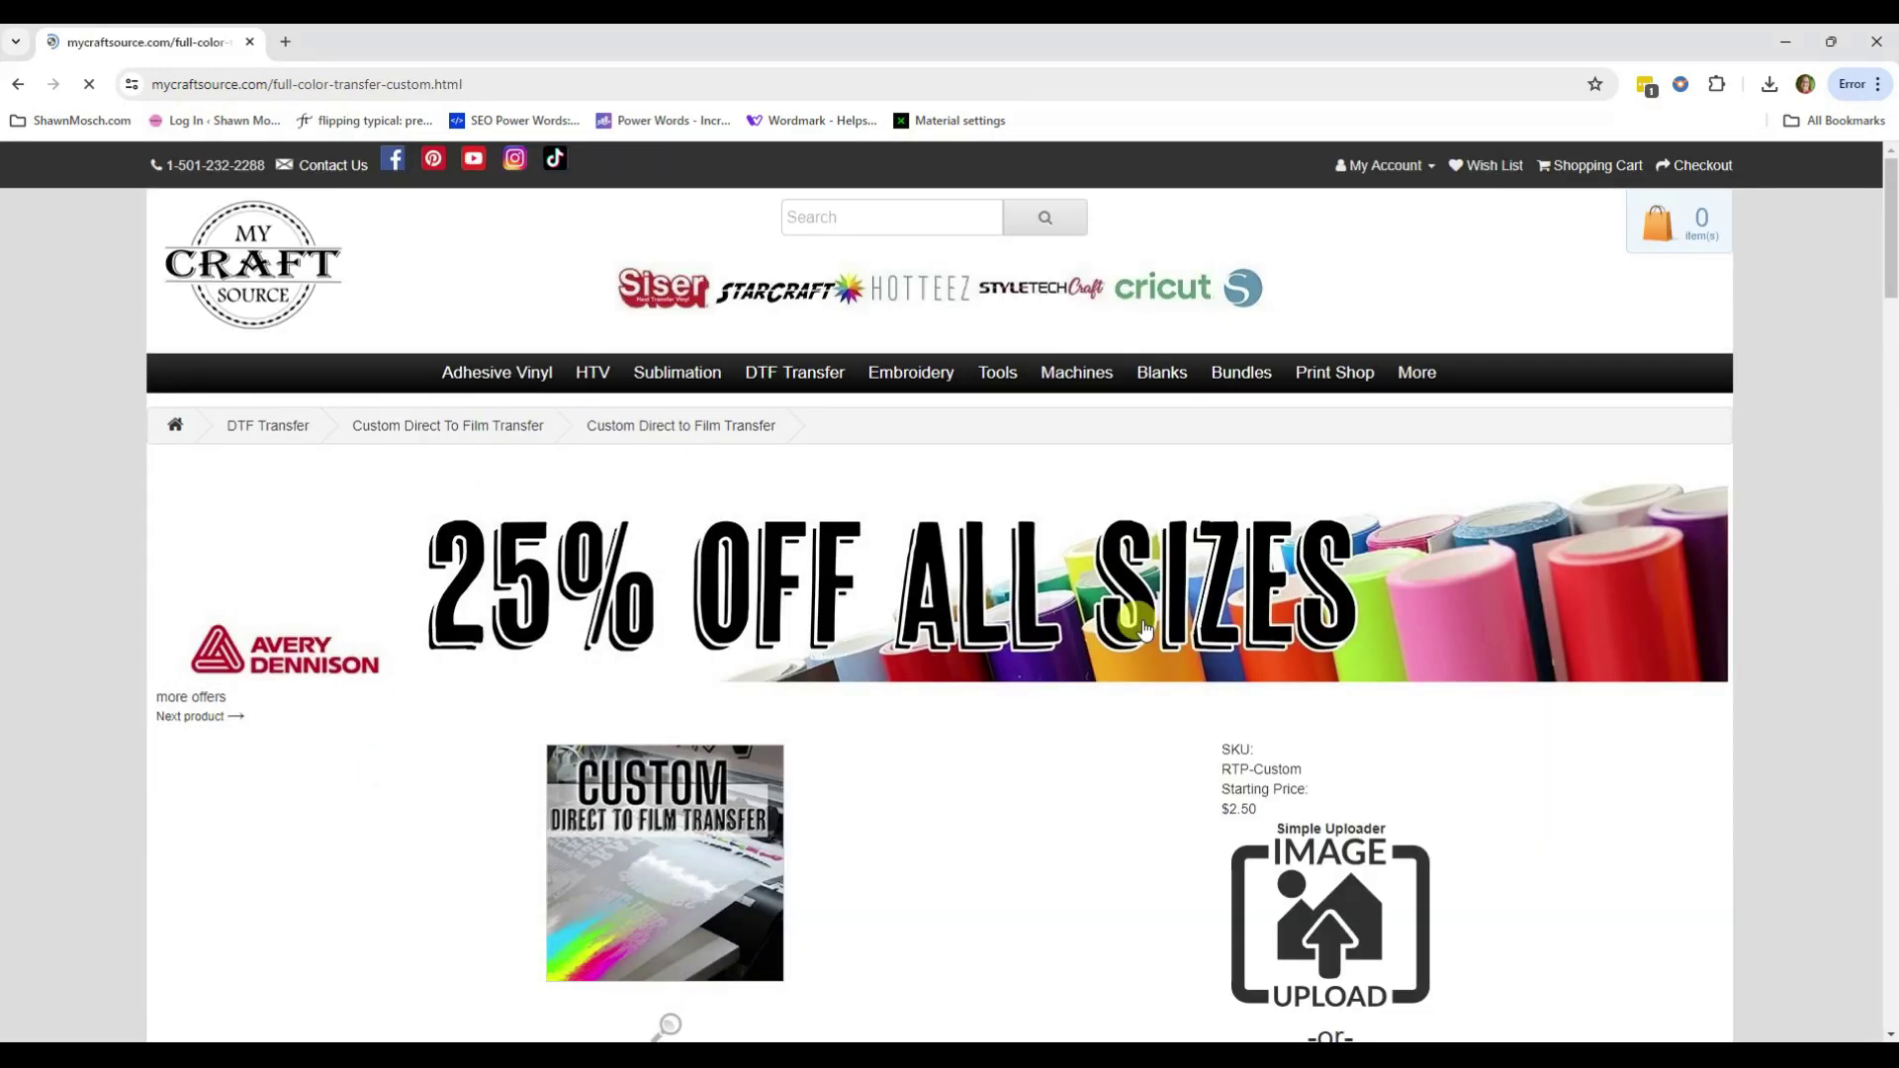
{"action": "scroll", "coordinate": [1271, 564], "scroll_direction": "down", "scroll_amount": 4}
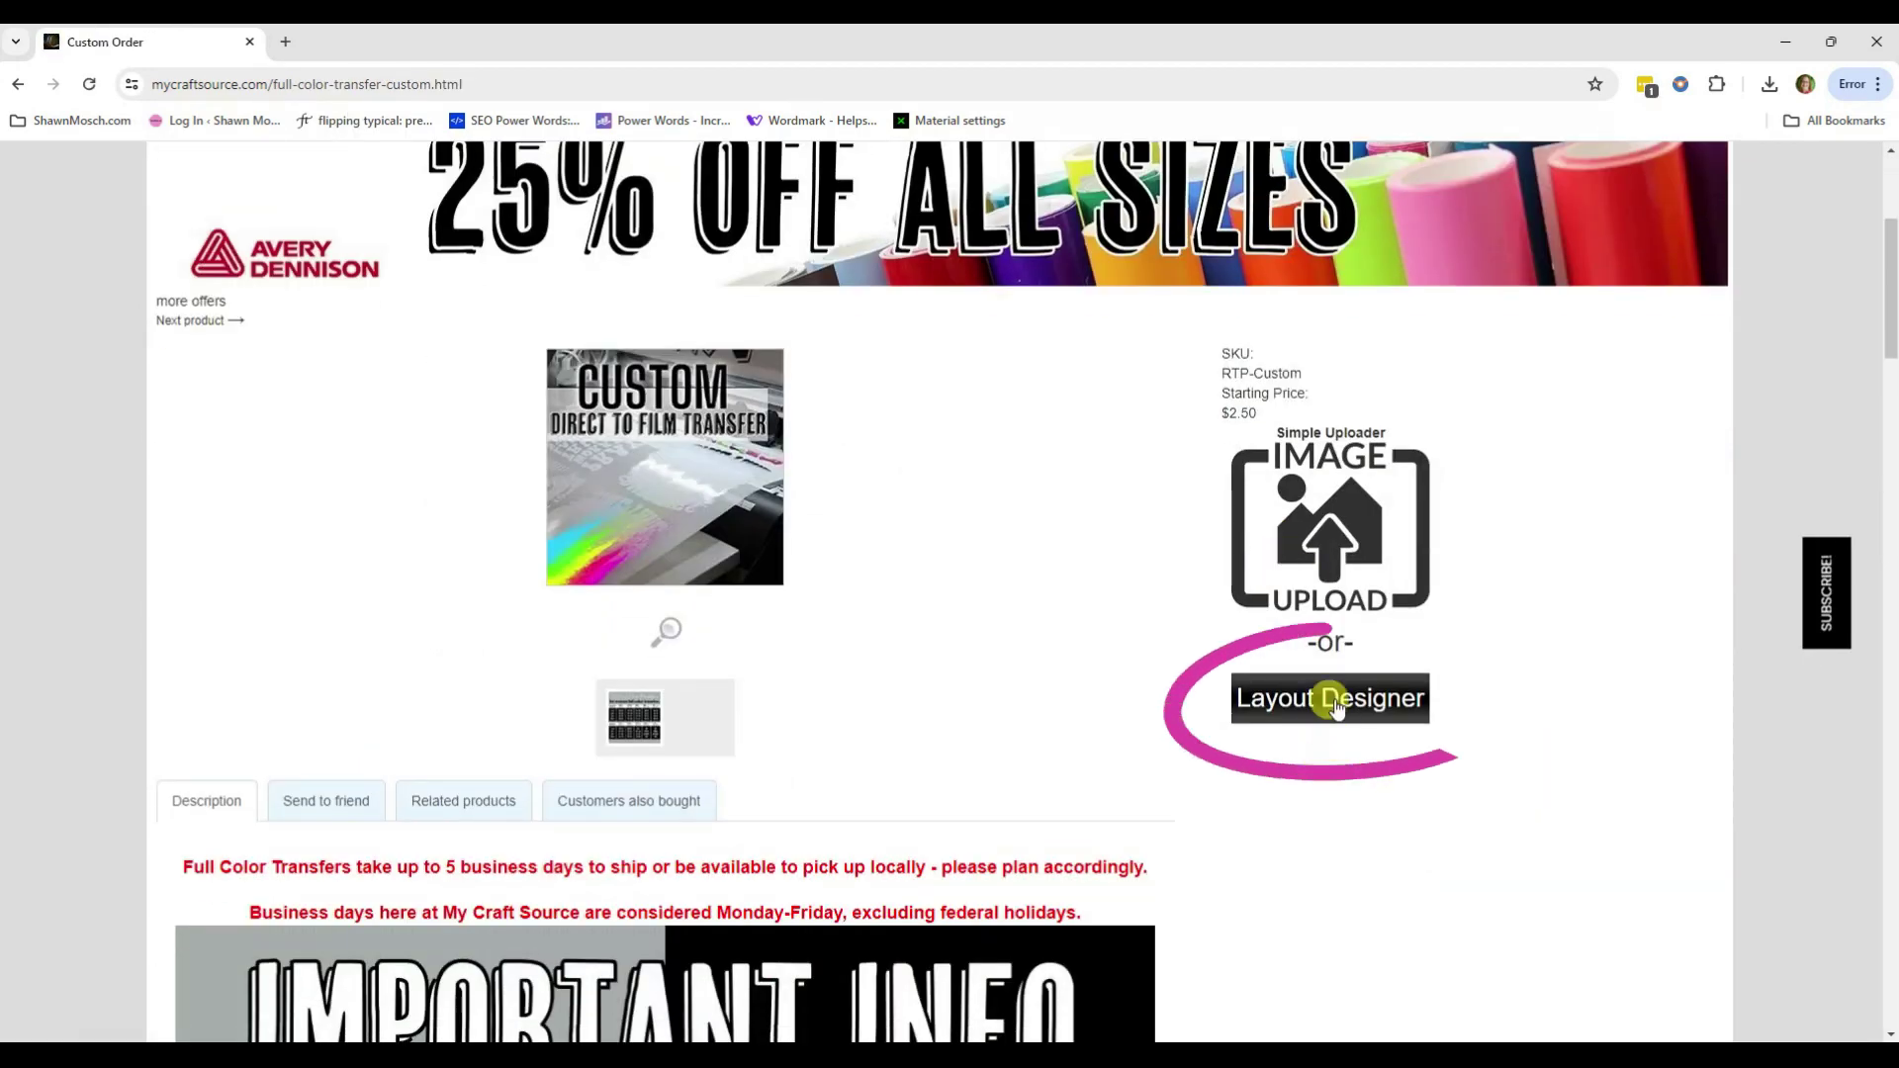
{"action": "left_click", "coordinate": [1327, 695]}
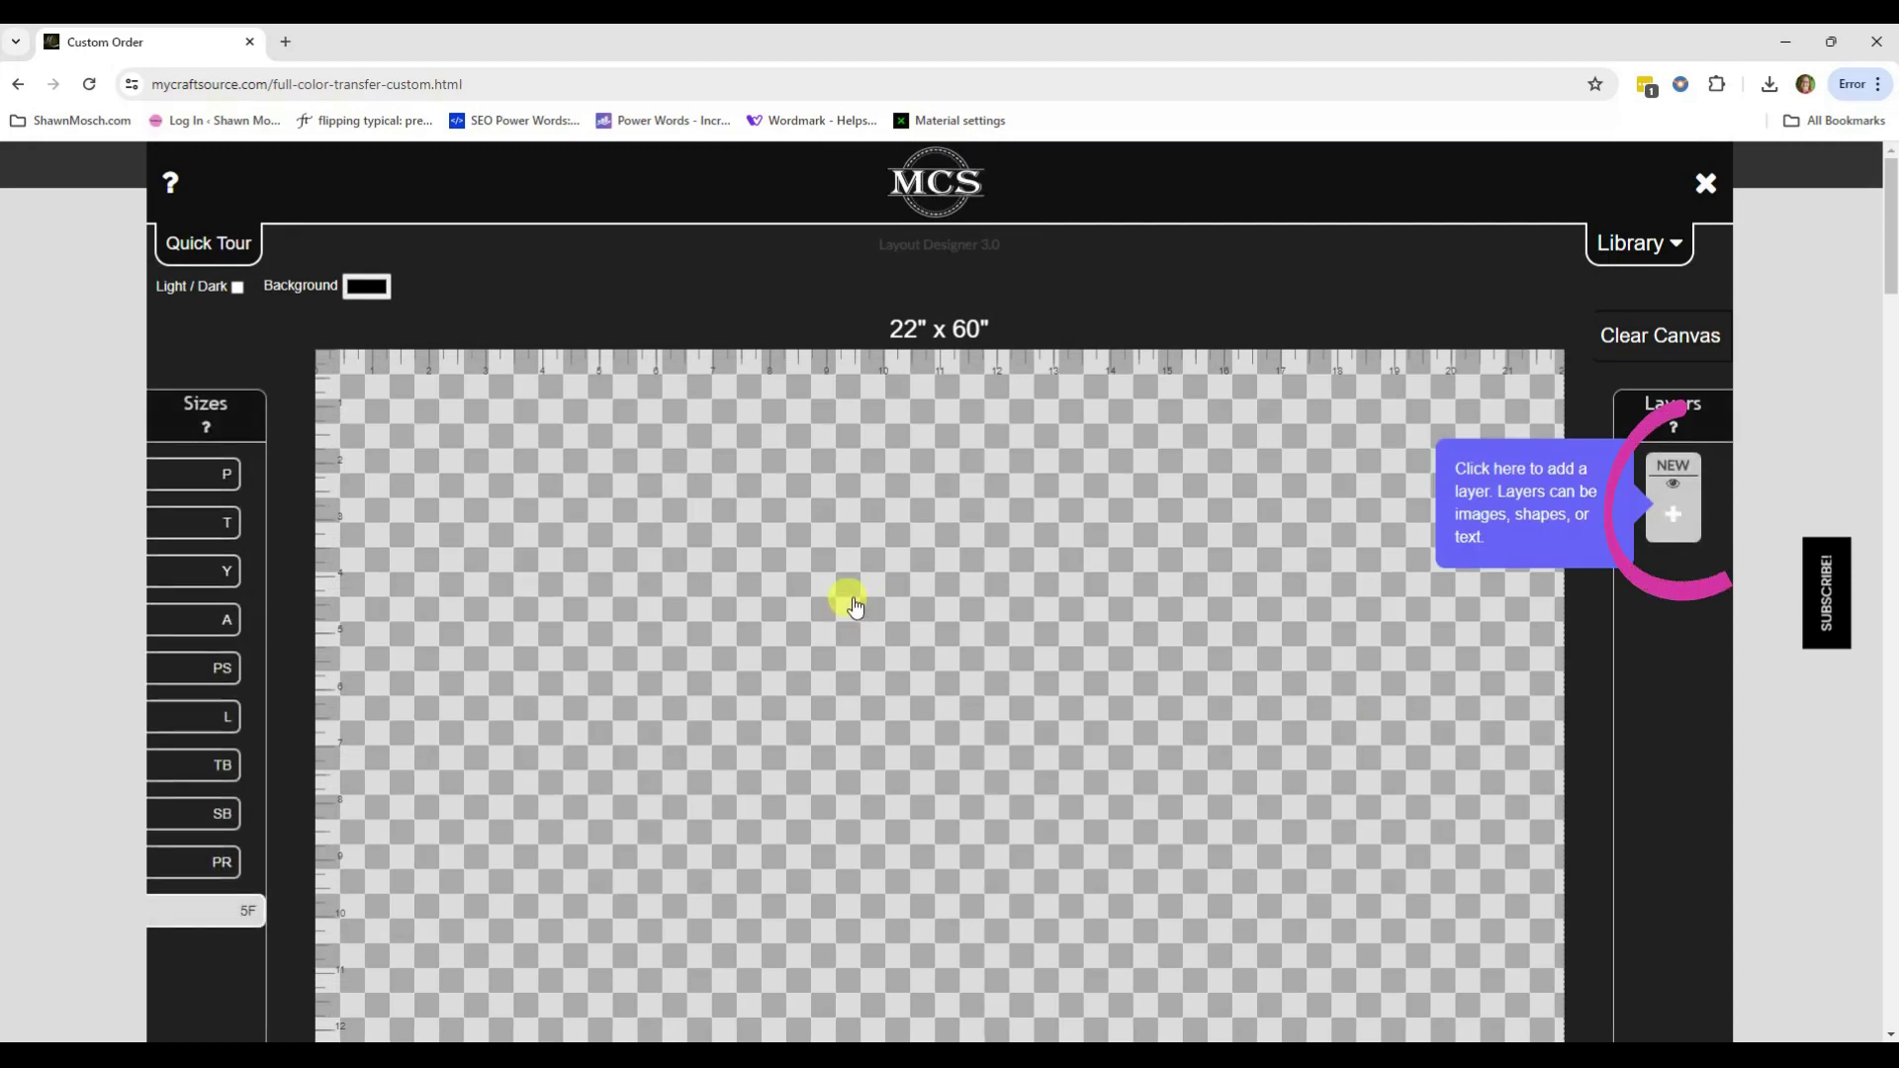
Step: Add PrayingHandsEmoji.png as a new image layer and open its edit options to raise copies
{"action": "left_click", "coordinate": [1689, 521]}
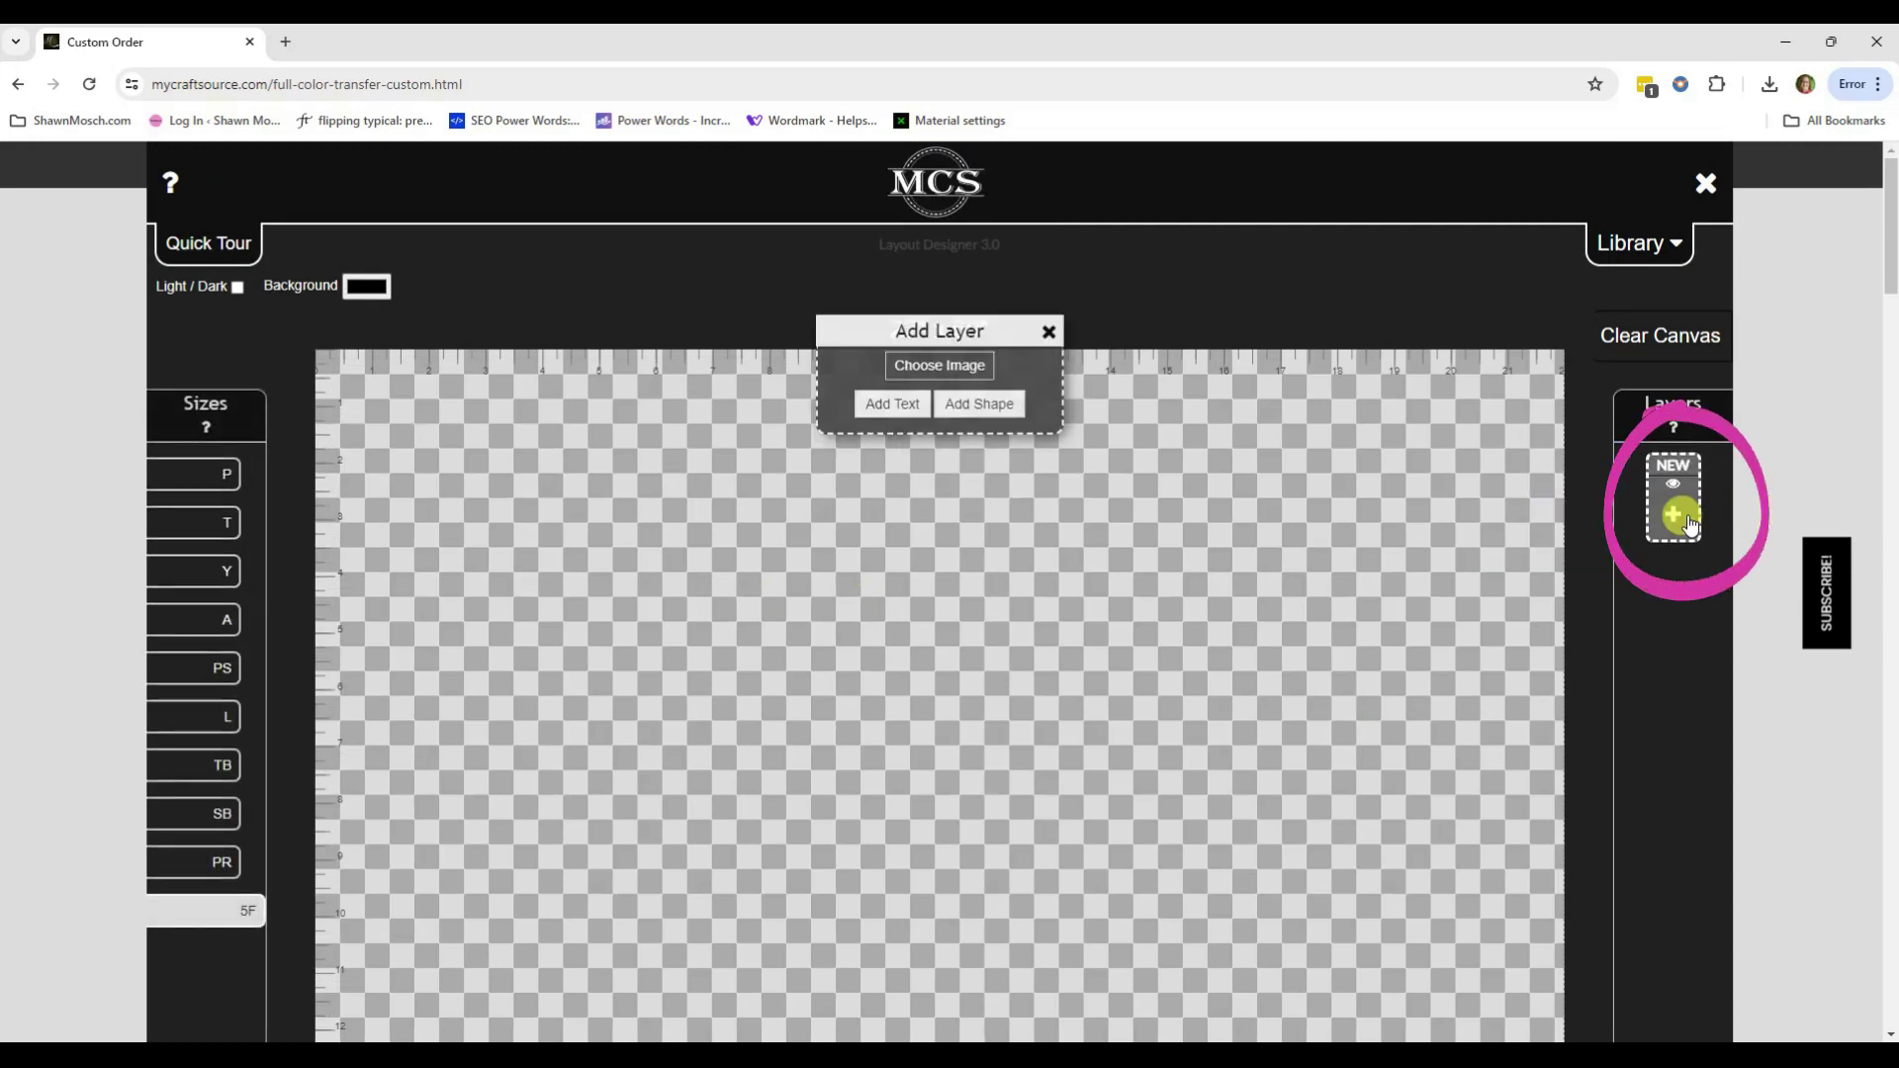
{"action": "left_click", "coordinate": [934, 366]}
{"action": "double_click", "coordinate": [753, 342]}
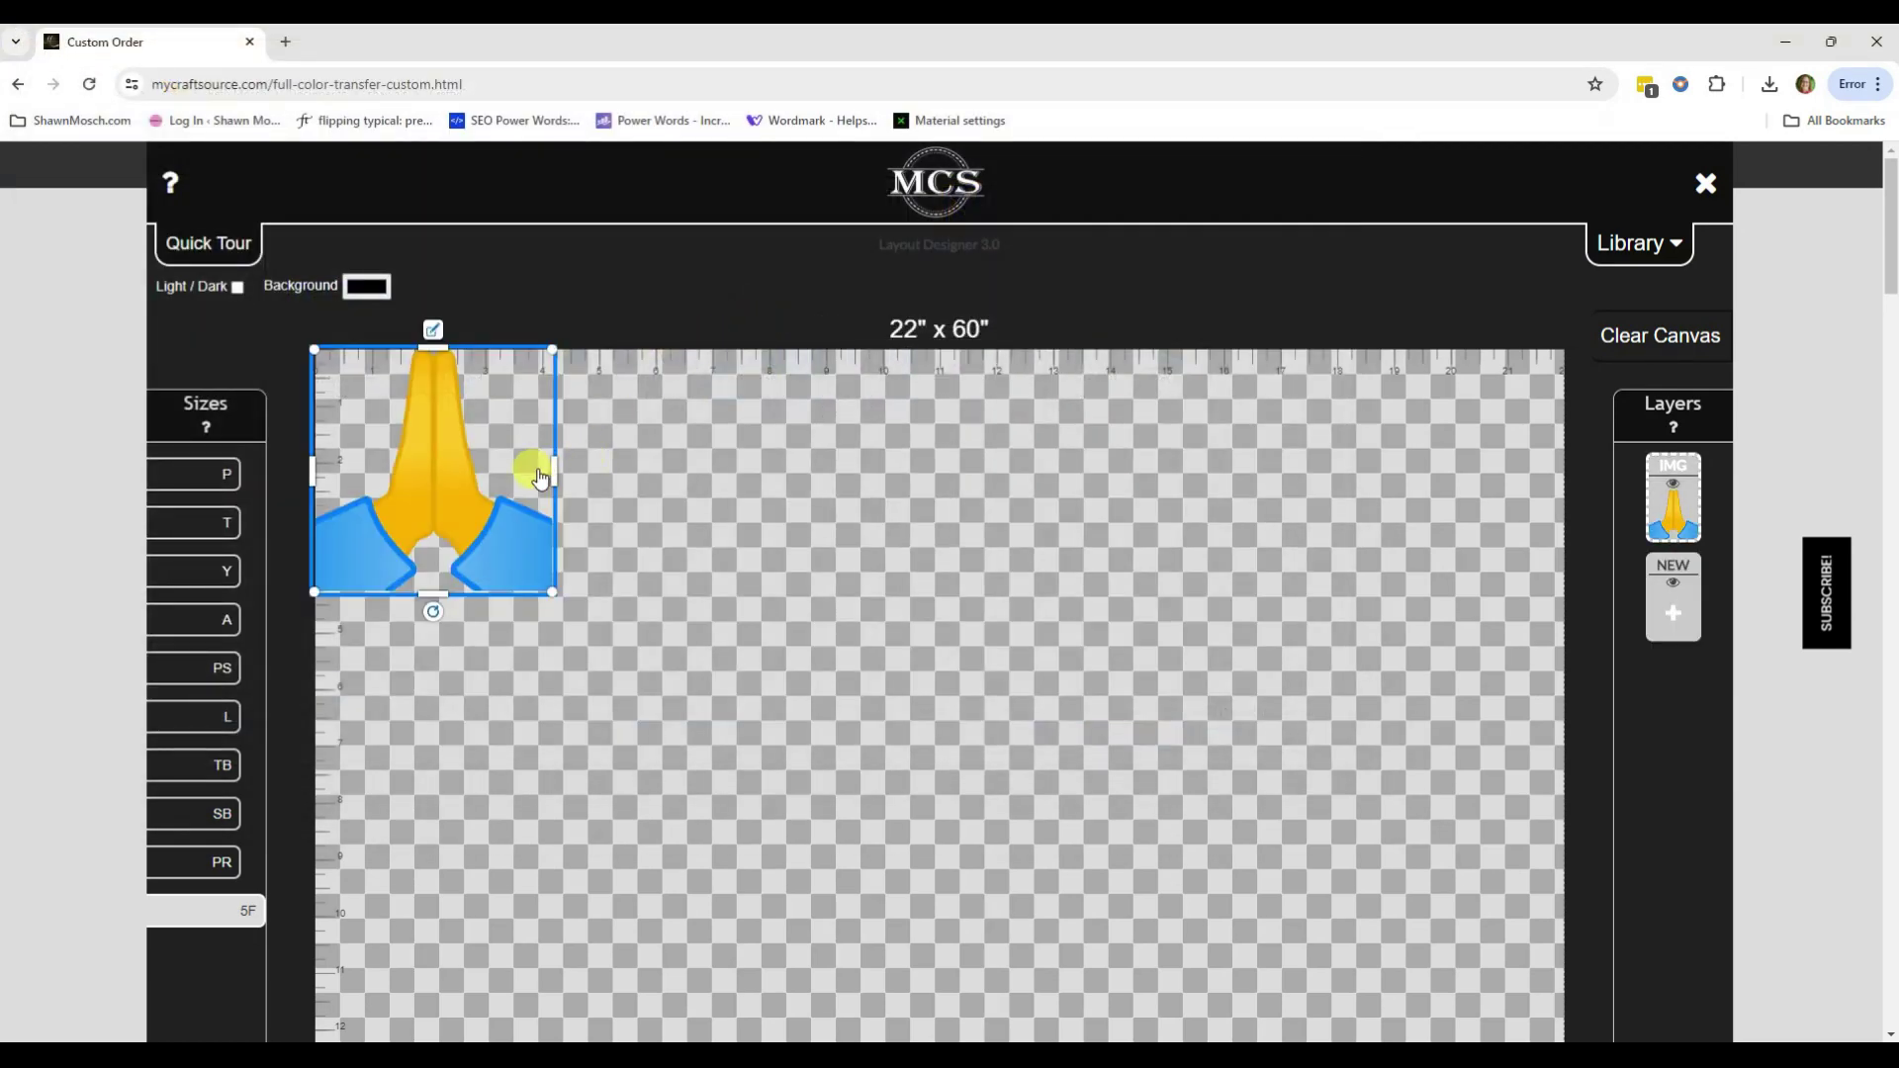
{"action": "left_click", "coordinate": [433, 328]}
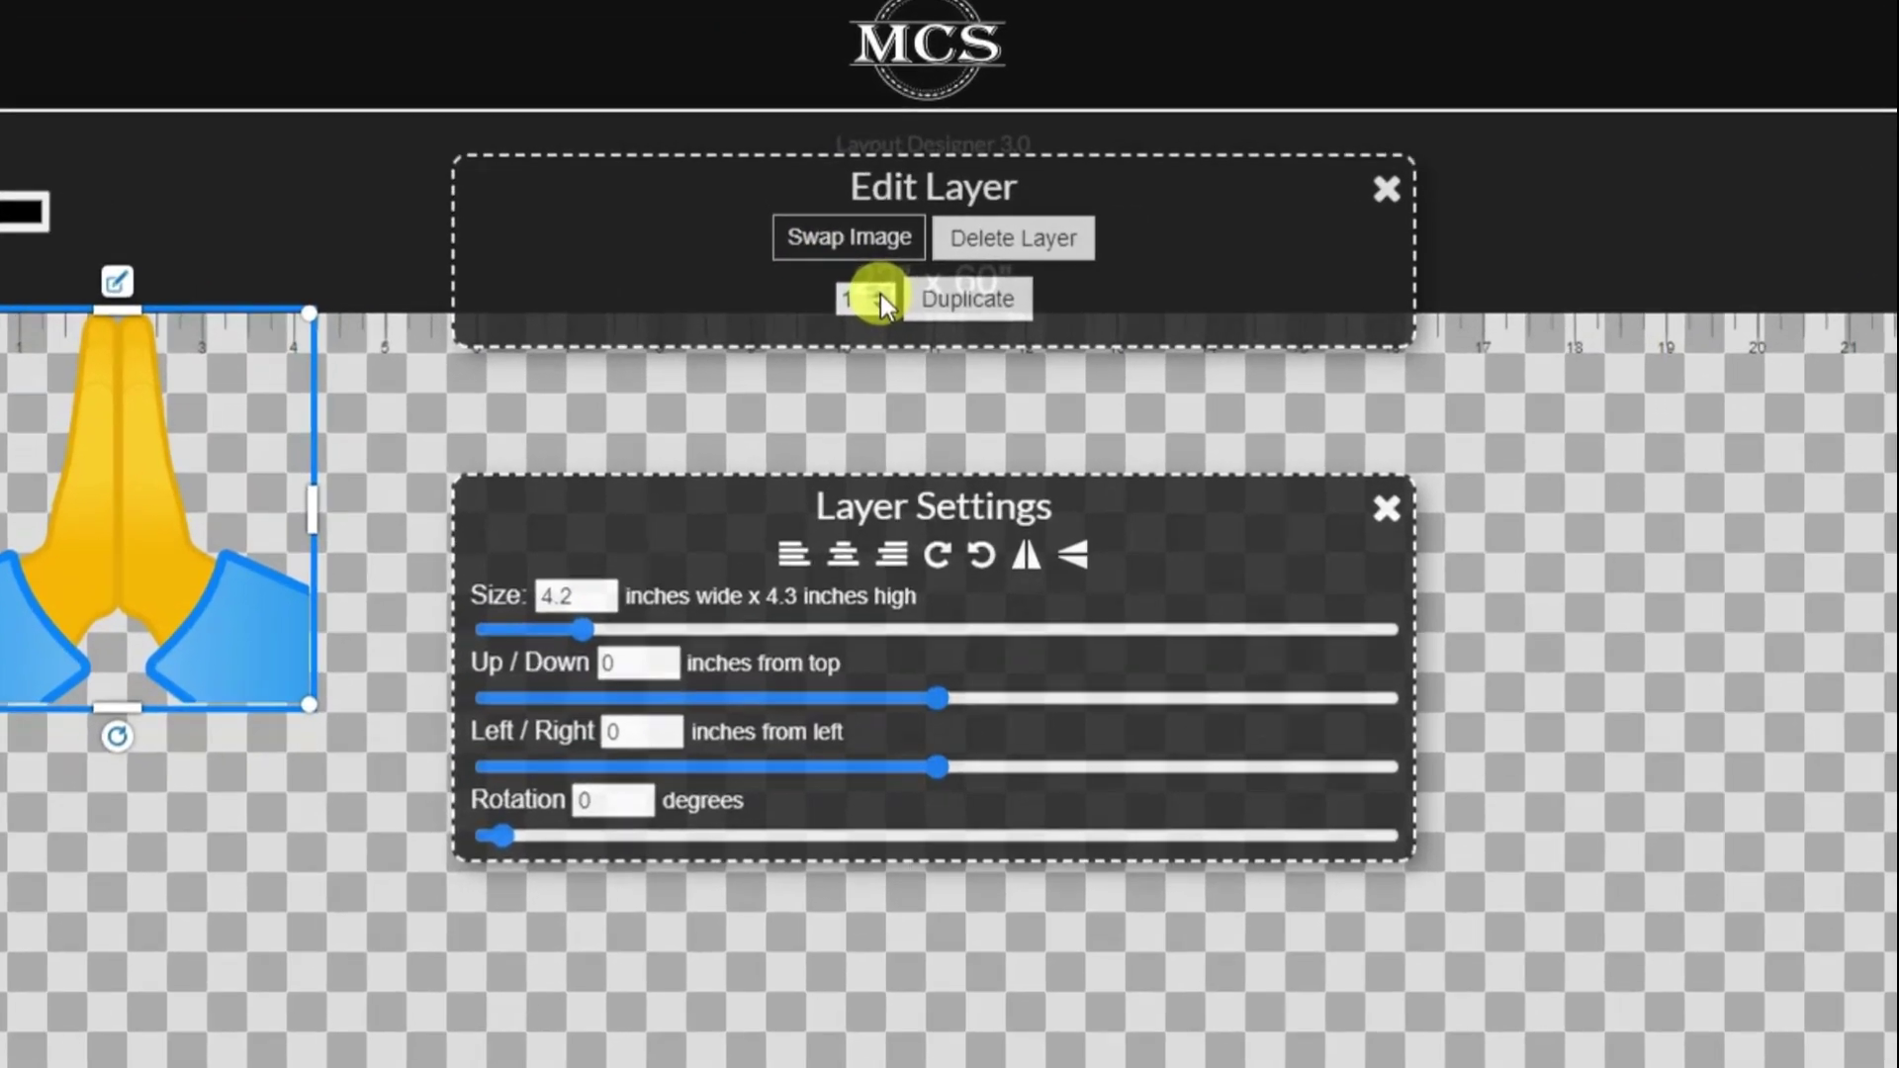
{"action": "left_click", "coordinate": [880, 292]}
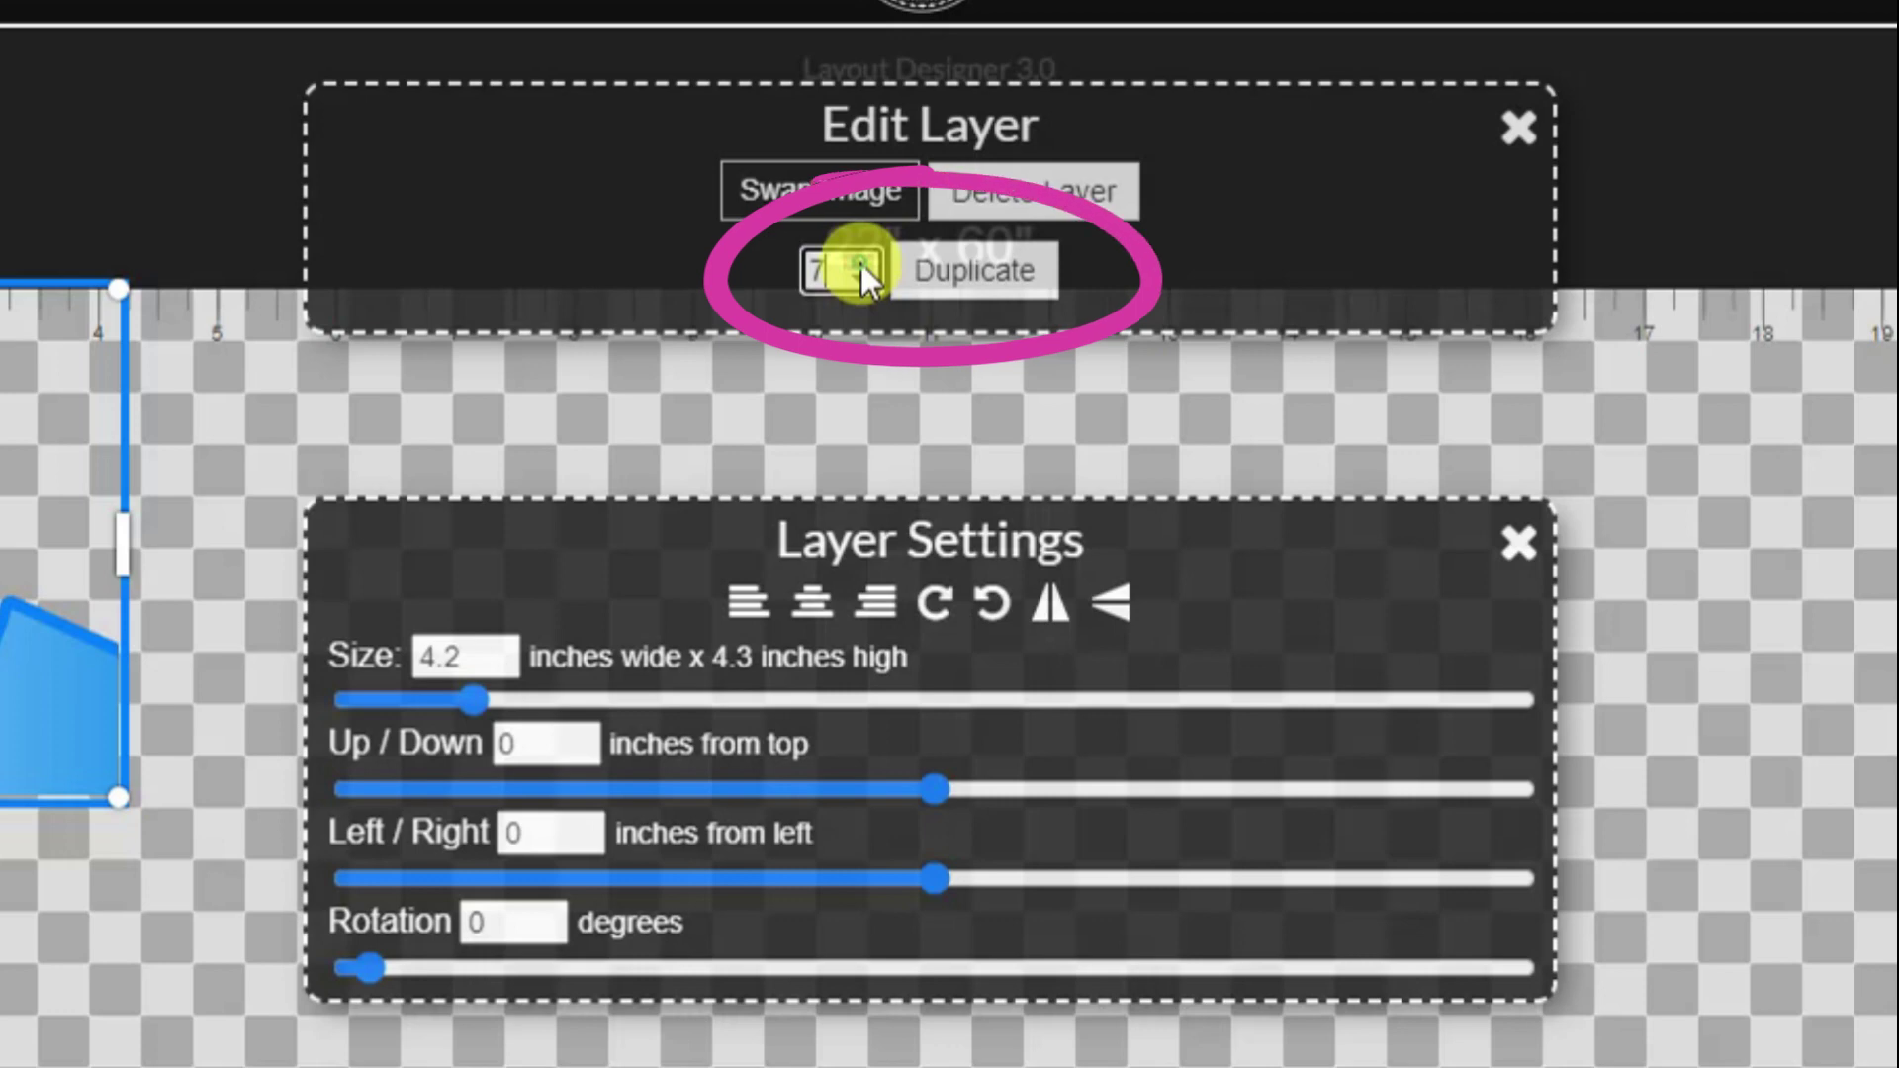
Step: Duplicate the emoji 15 times across the sheet and scroll to review the rows
{"action": "left_click", "coordinate": [861, 263]}
{"action": "left_click", "coordinate": [861, 263]}
{"action": "left_click", "coordinate": [861, 263]}
{"action": "left_click", "coordinate": [861, 263]}
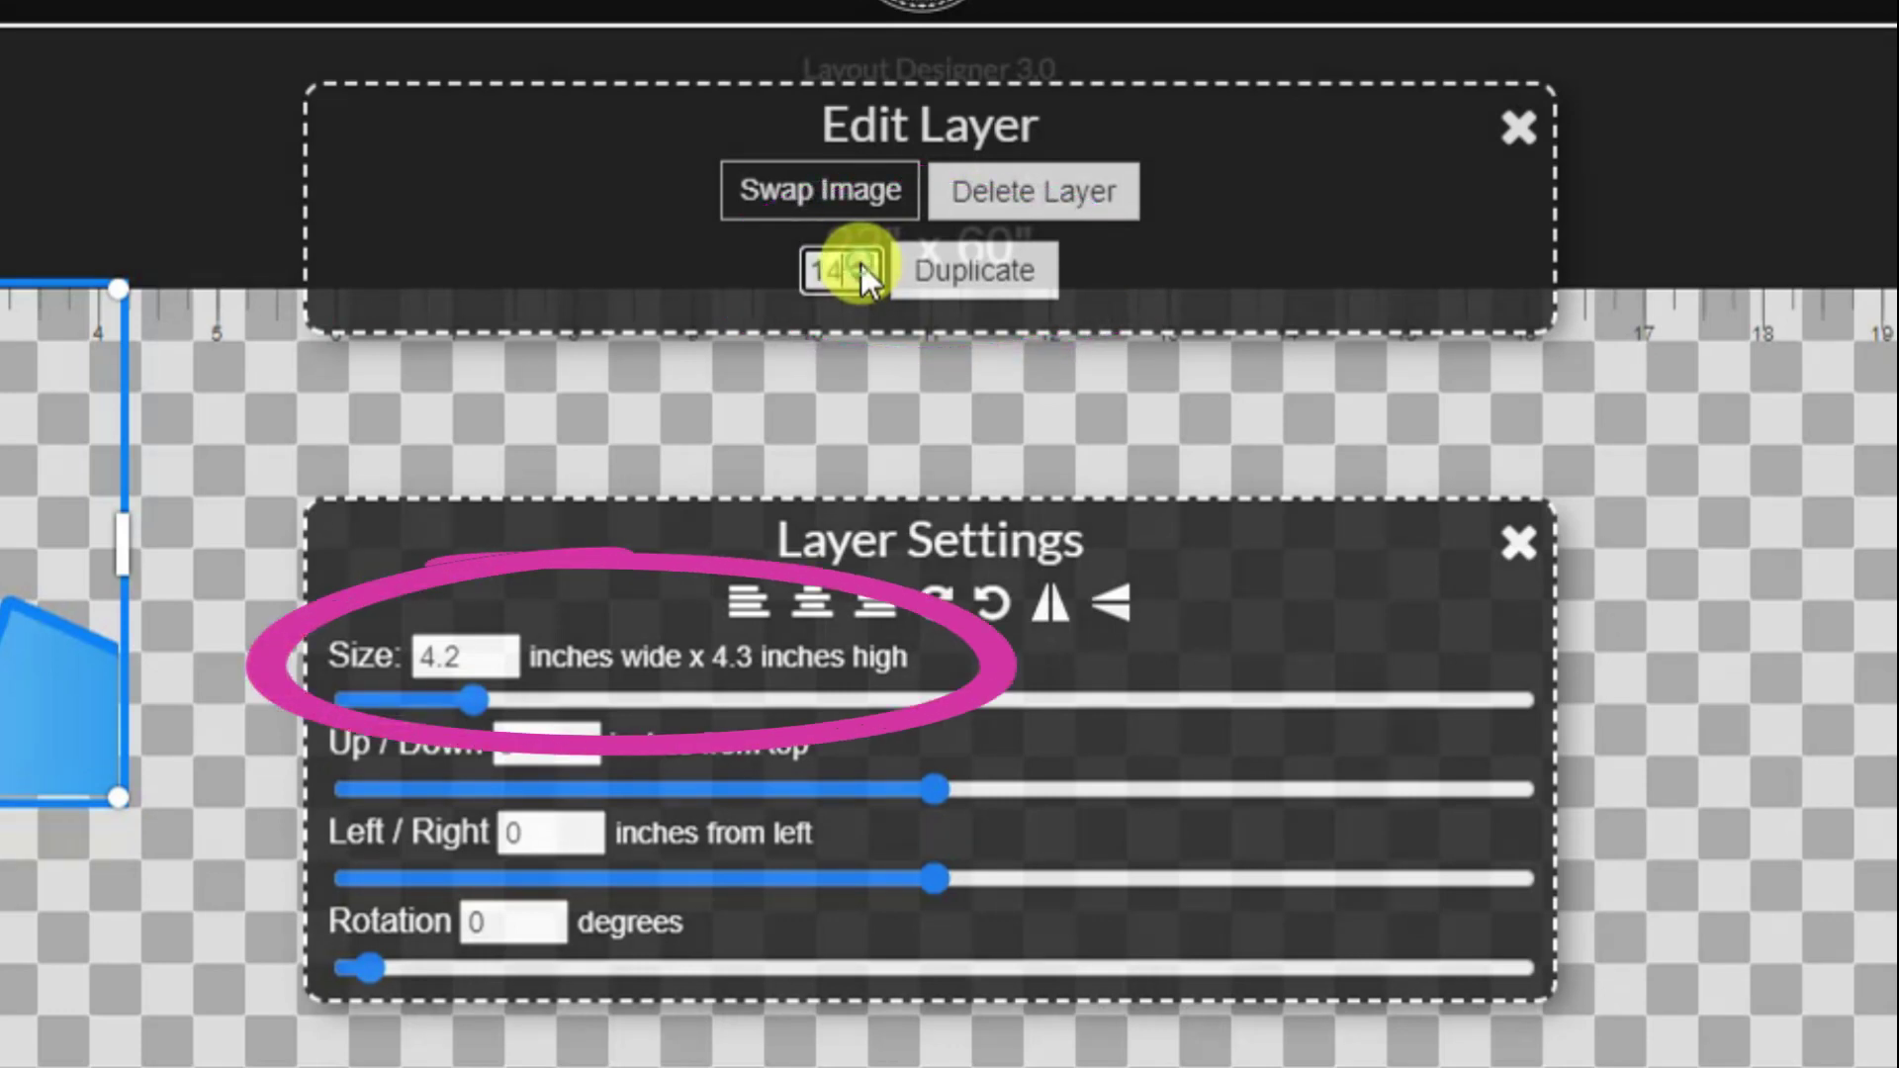
{"action": "left_click", "coordinate": [861, 264]}
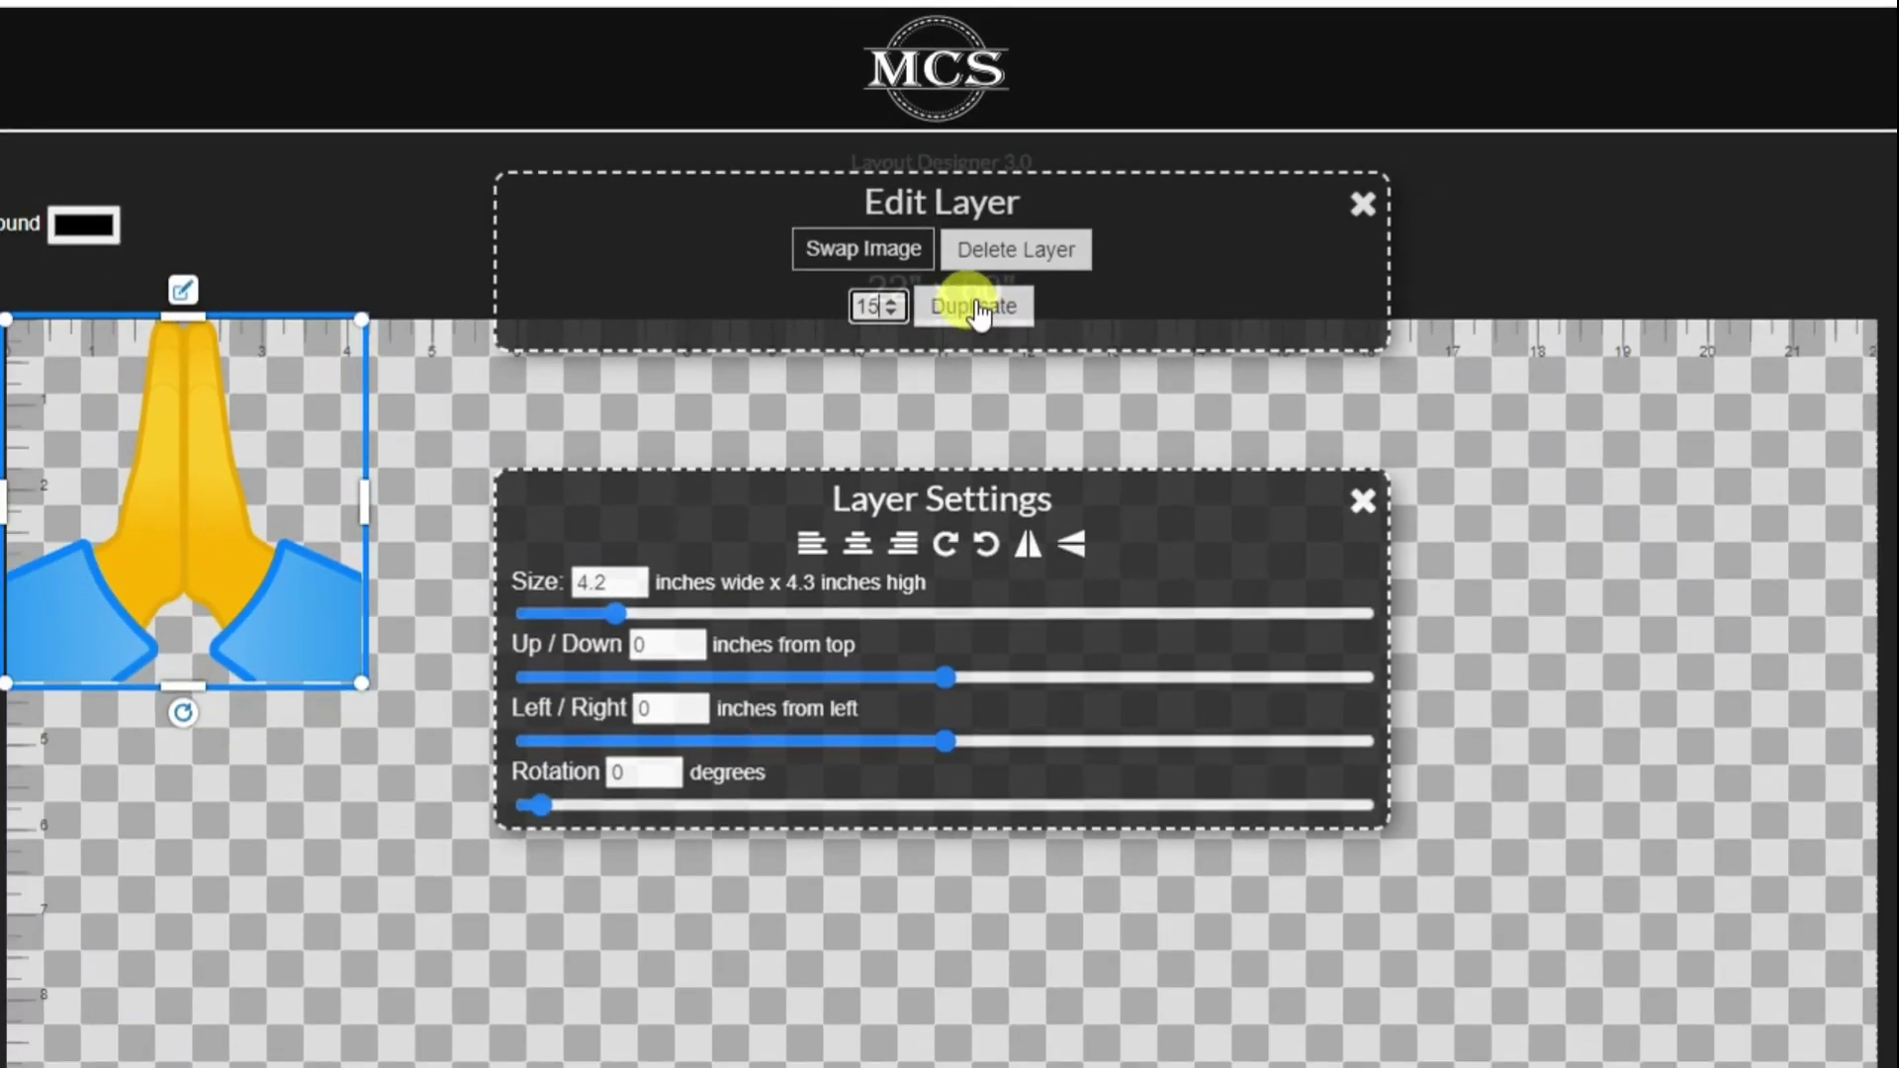
{"action": "left_click", "coordinate": [978, 309]}
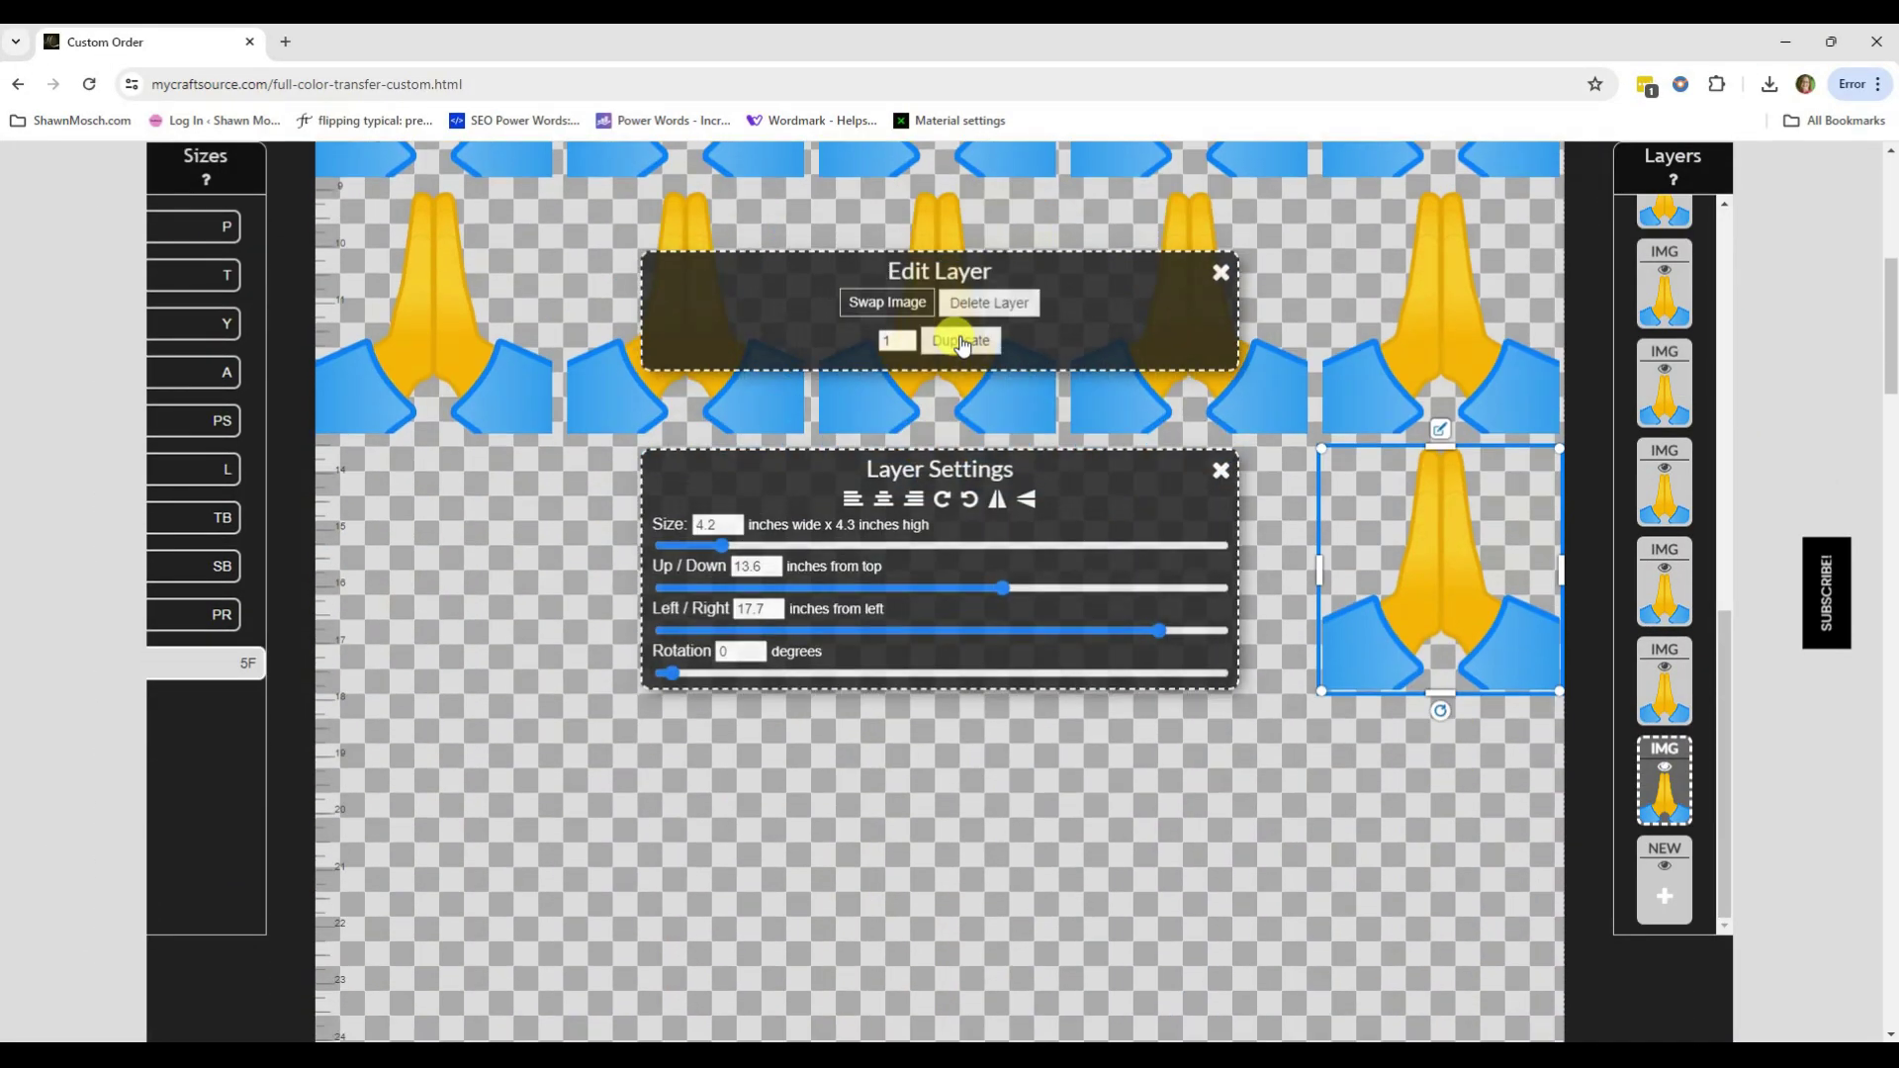
{"action": "left_click", "coordinate": [1221, 274]}
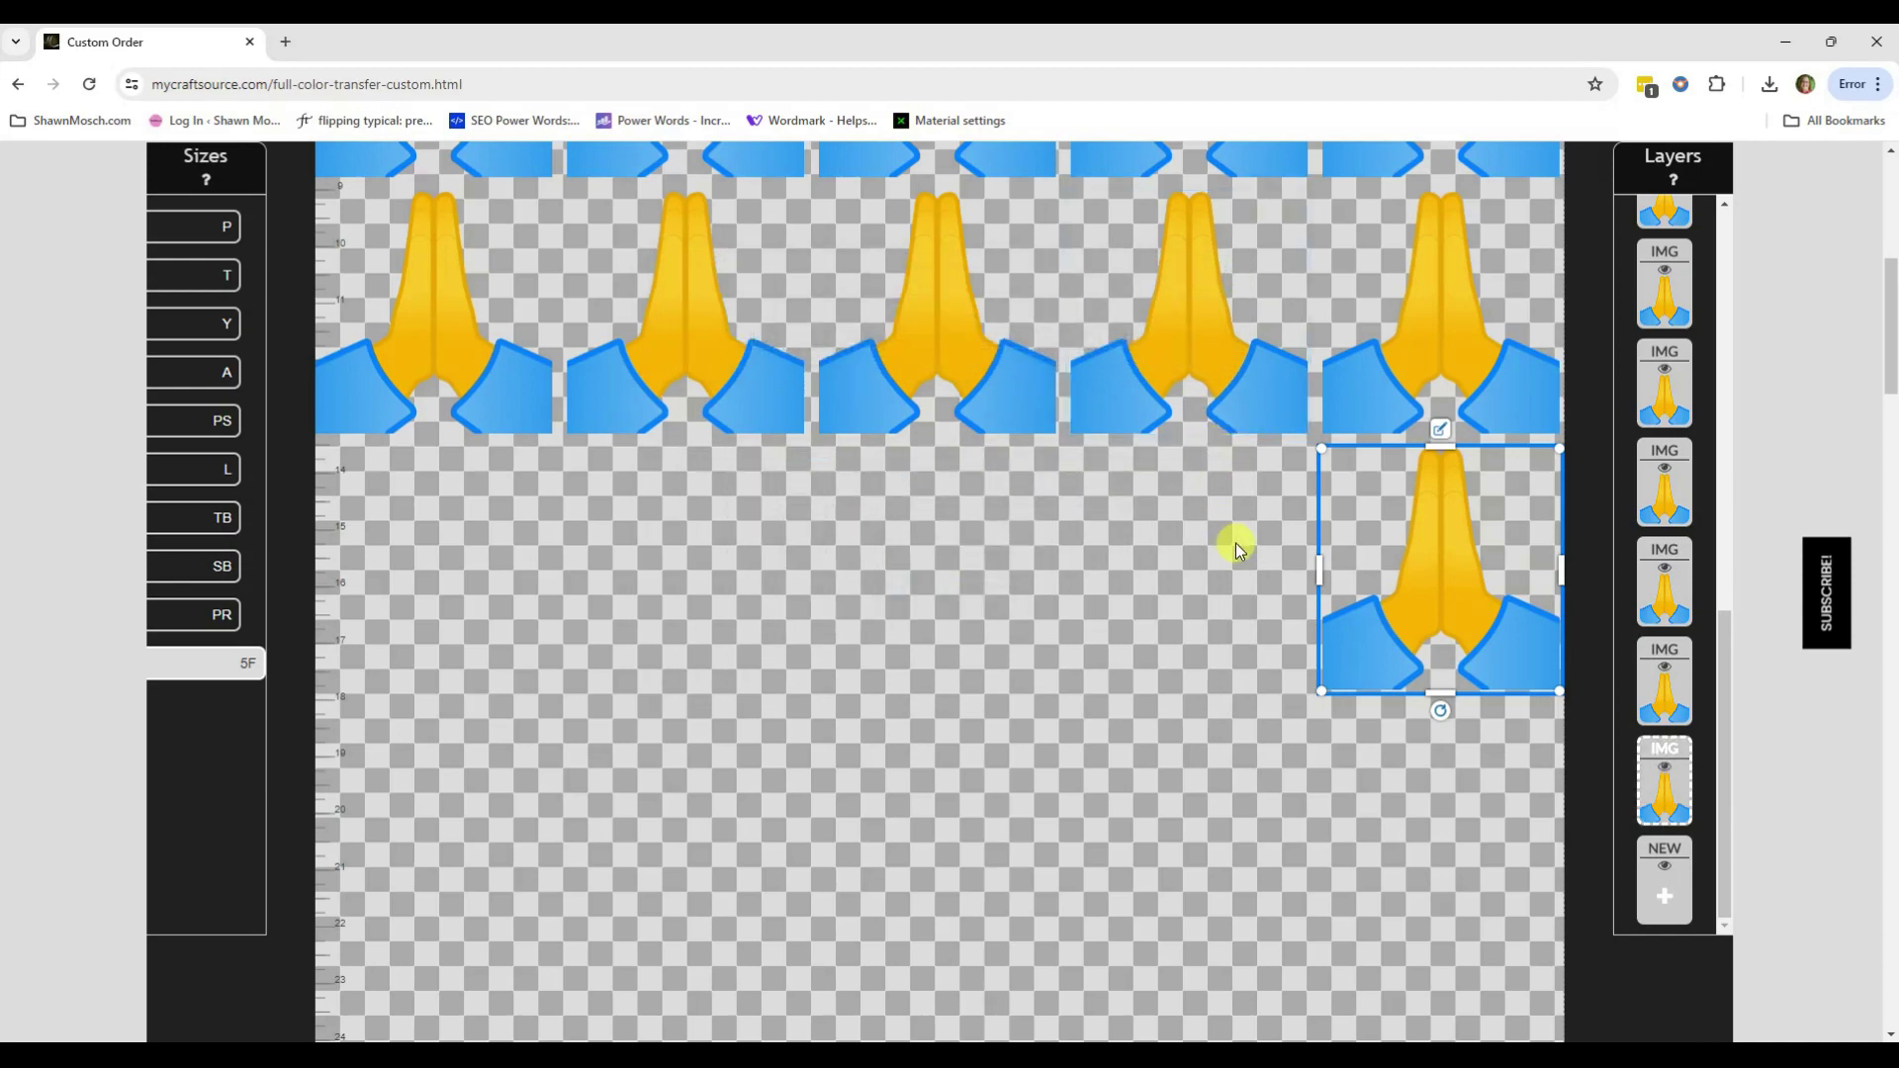
{"action": "scroll", "coordinate": [1246, 564], "scroll_direction": "up", "scroll_amount": 5}
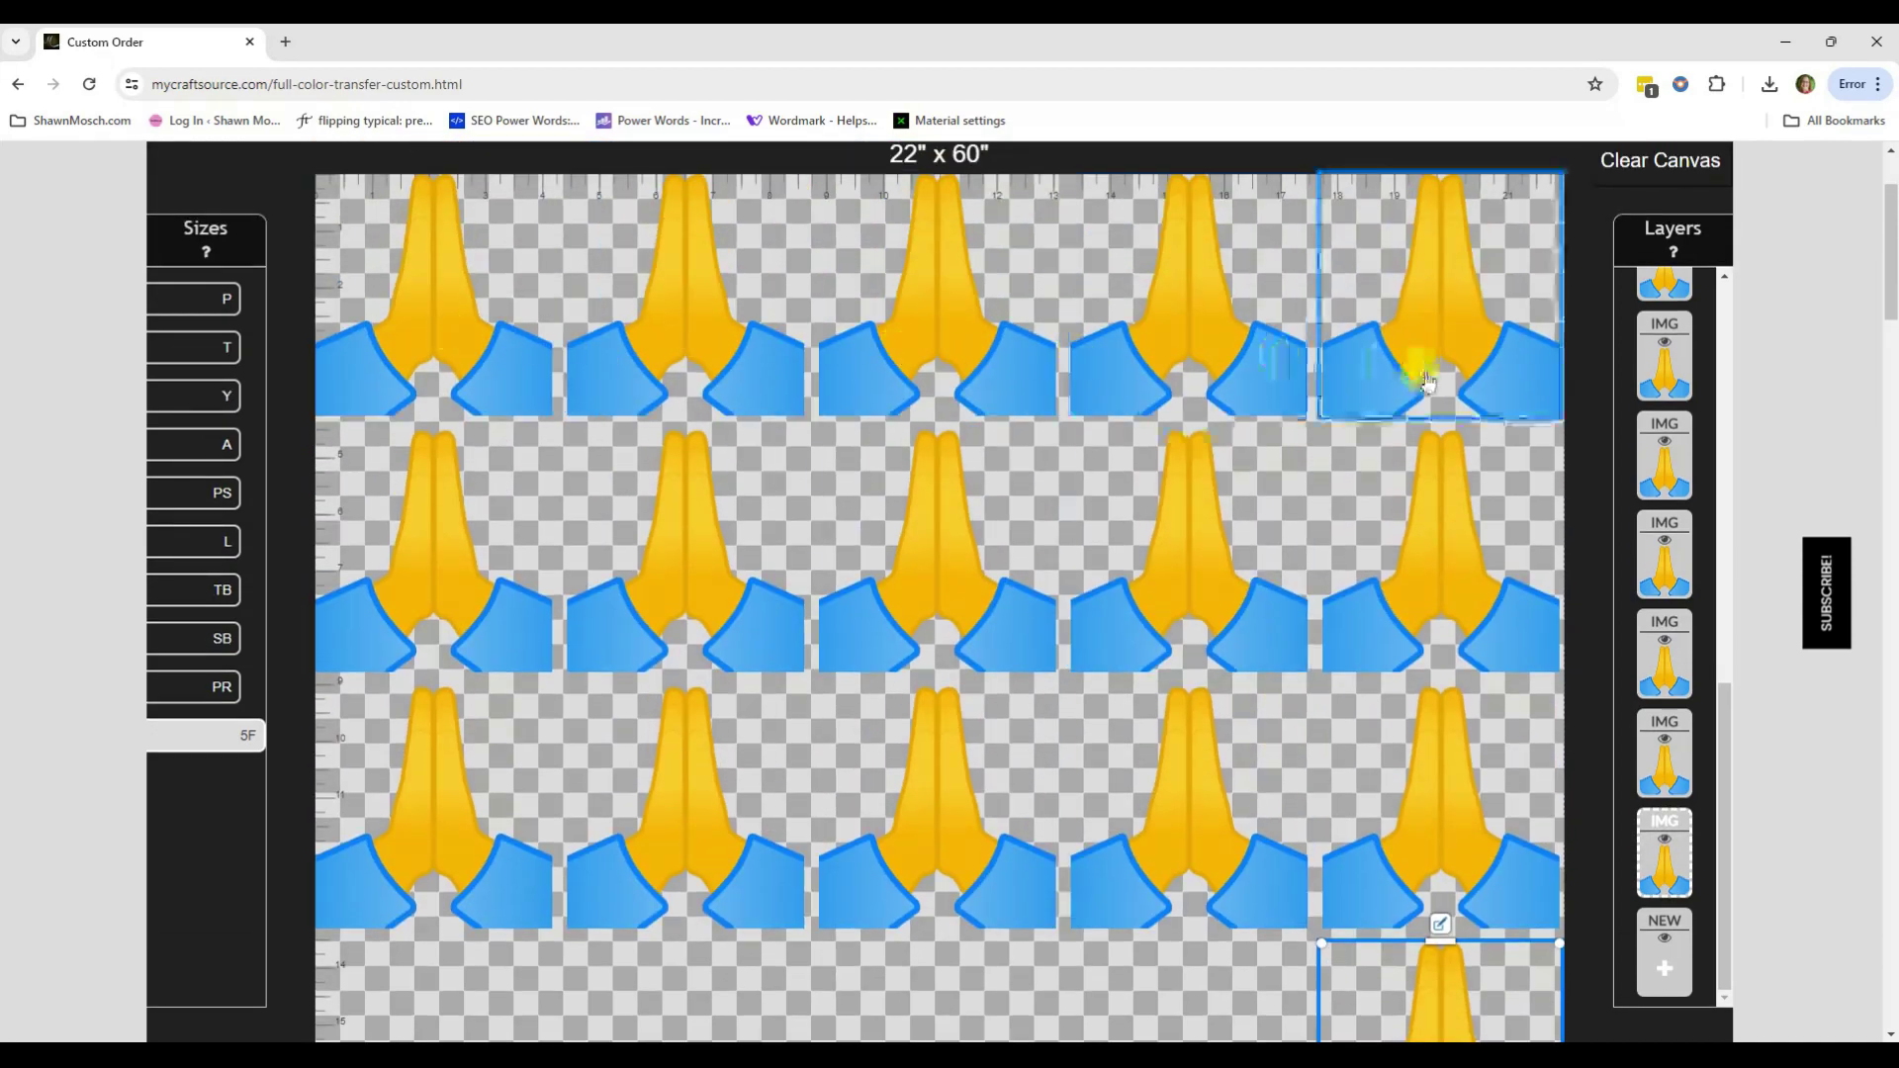
{"action": "scroll", "coordinate": [1435, 534], "scroll_direction": "down", "scroll_amount": 15}
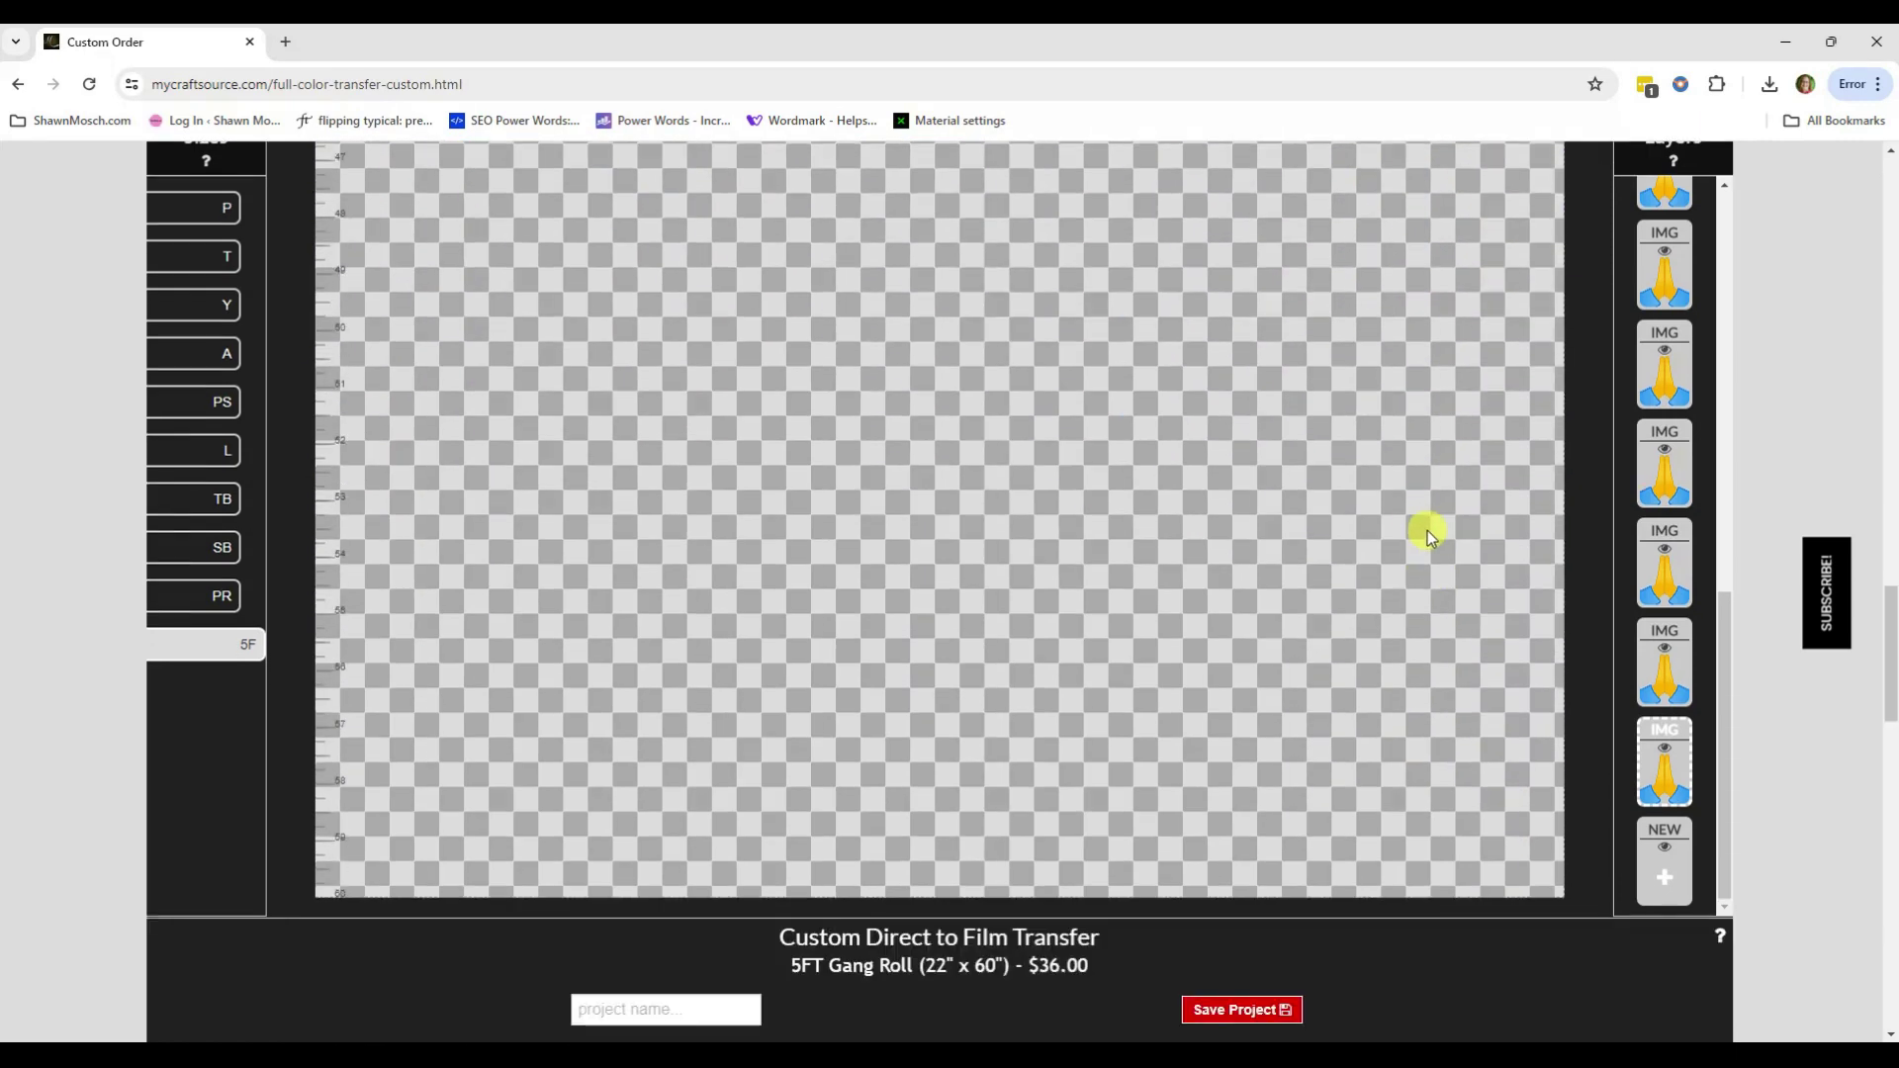
{"action": "scroll", "coordinate": [1428, 530], "scroll_direction": "down", "scroll_amount": 5}
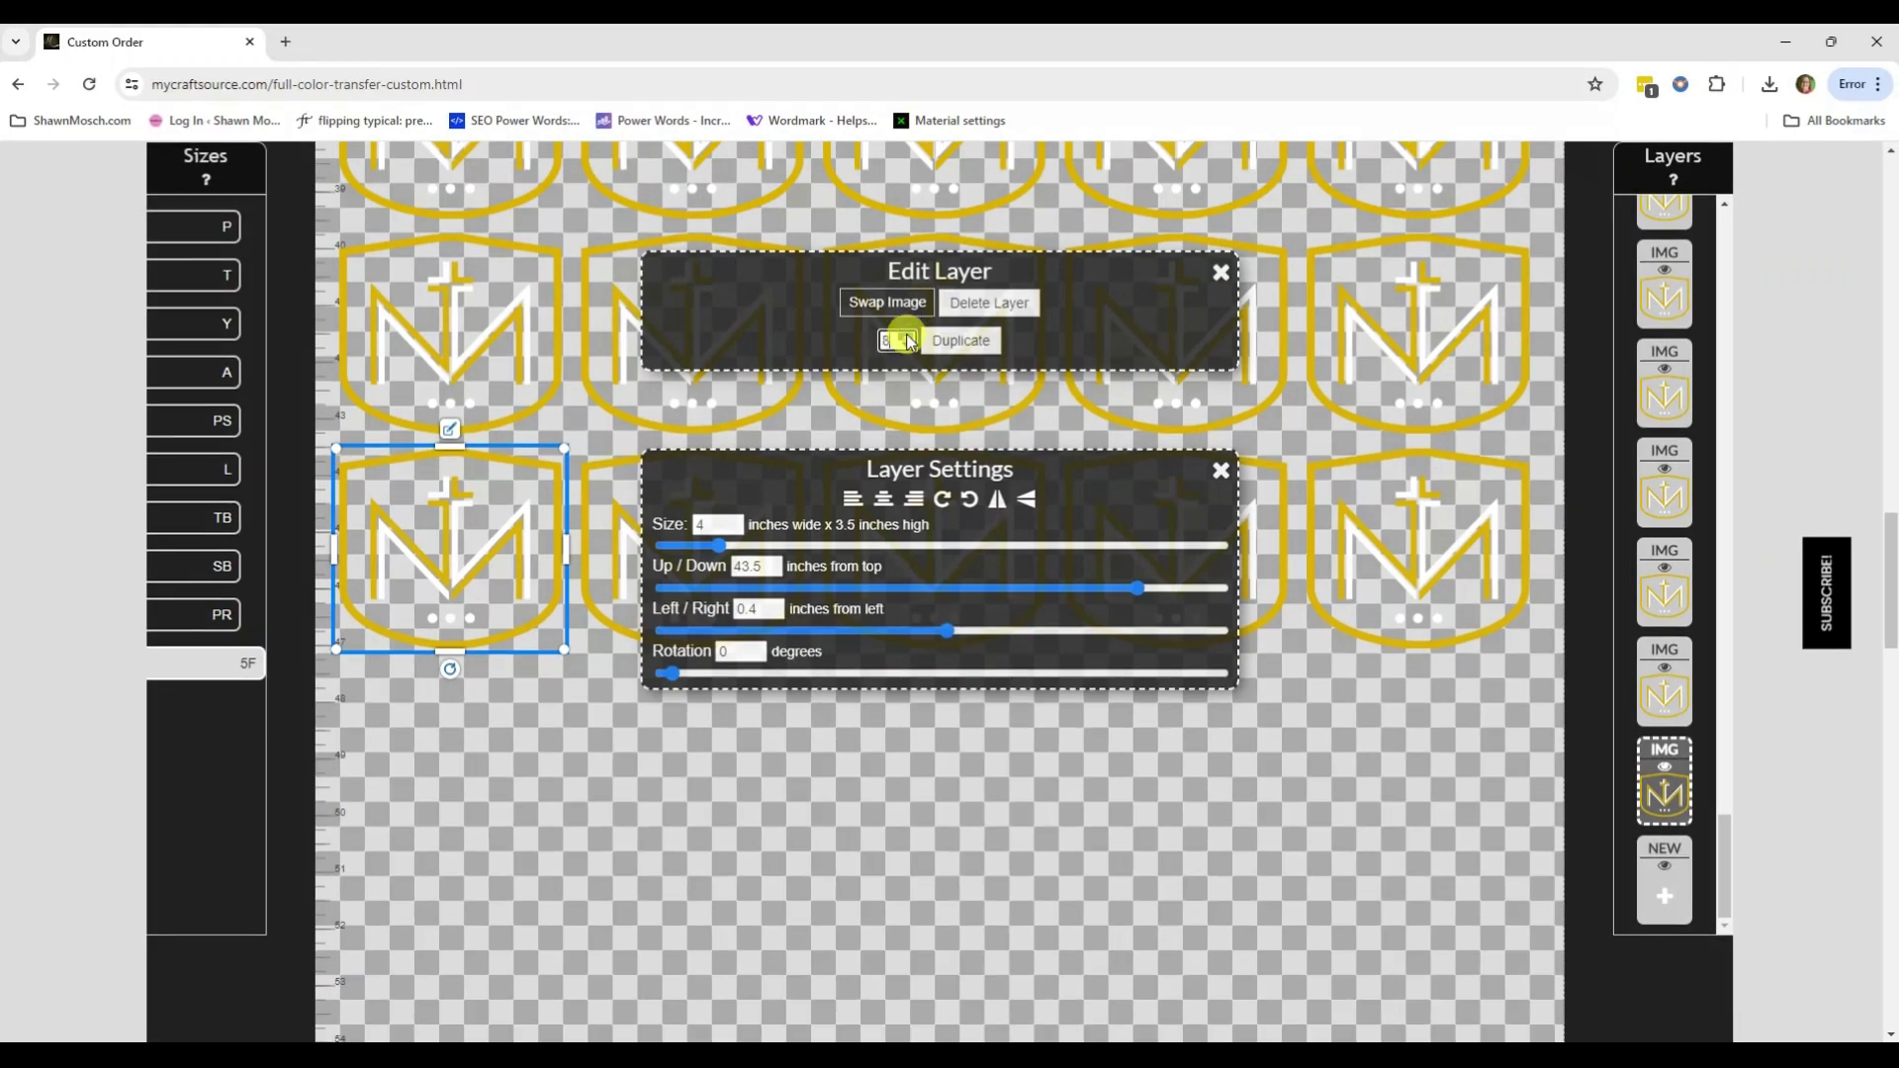
Step: Duplicate the school logo layer again to complete the last row of the sheet
{"action": "left_click", "coordinate": [953, 342]}
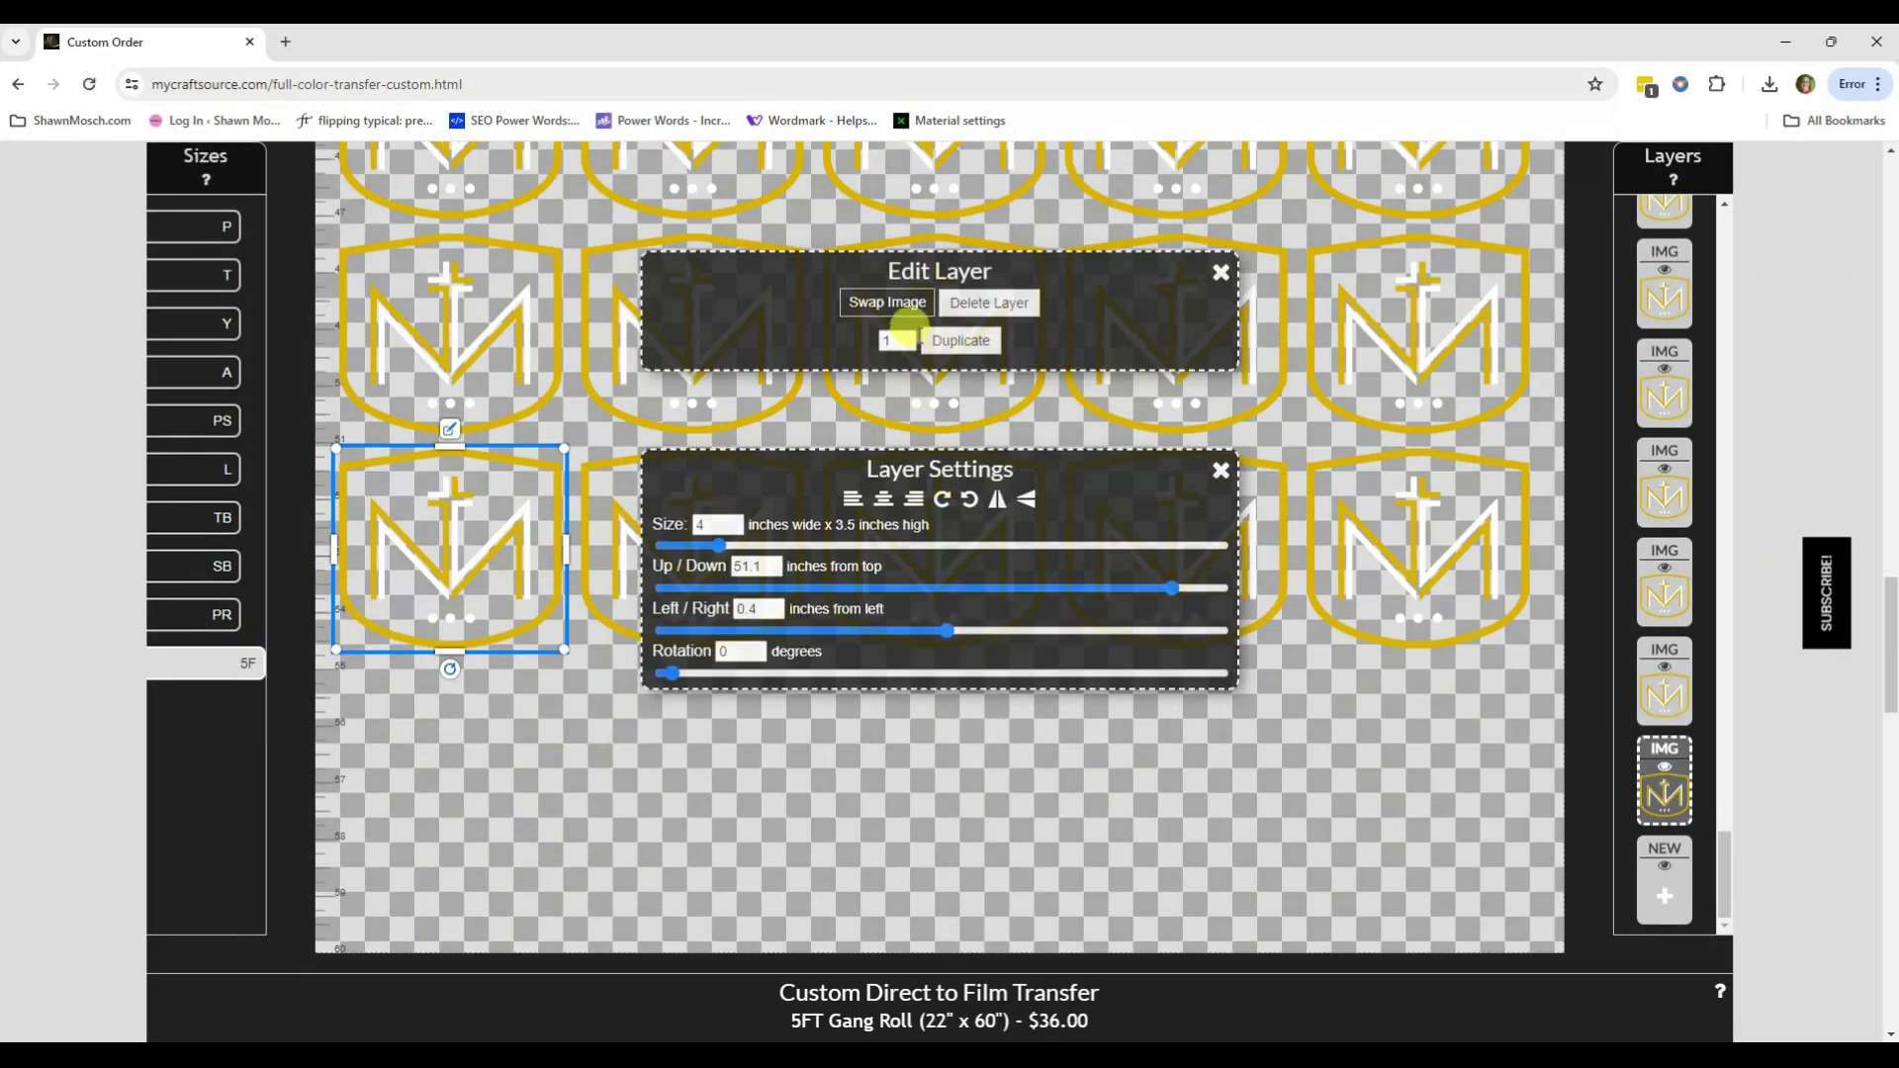
{"action": "left_click", "coordinate": [962, 343]}
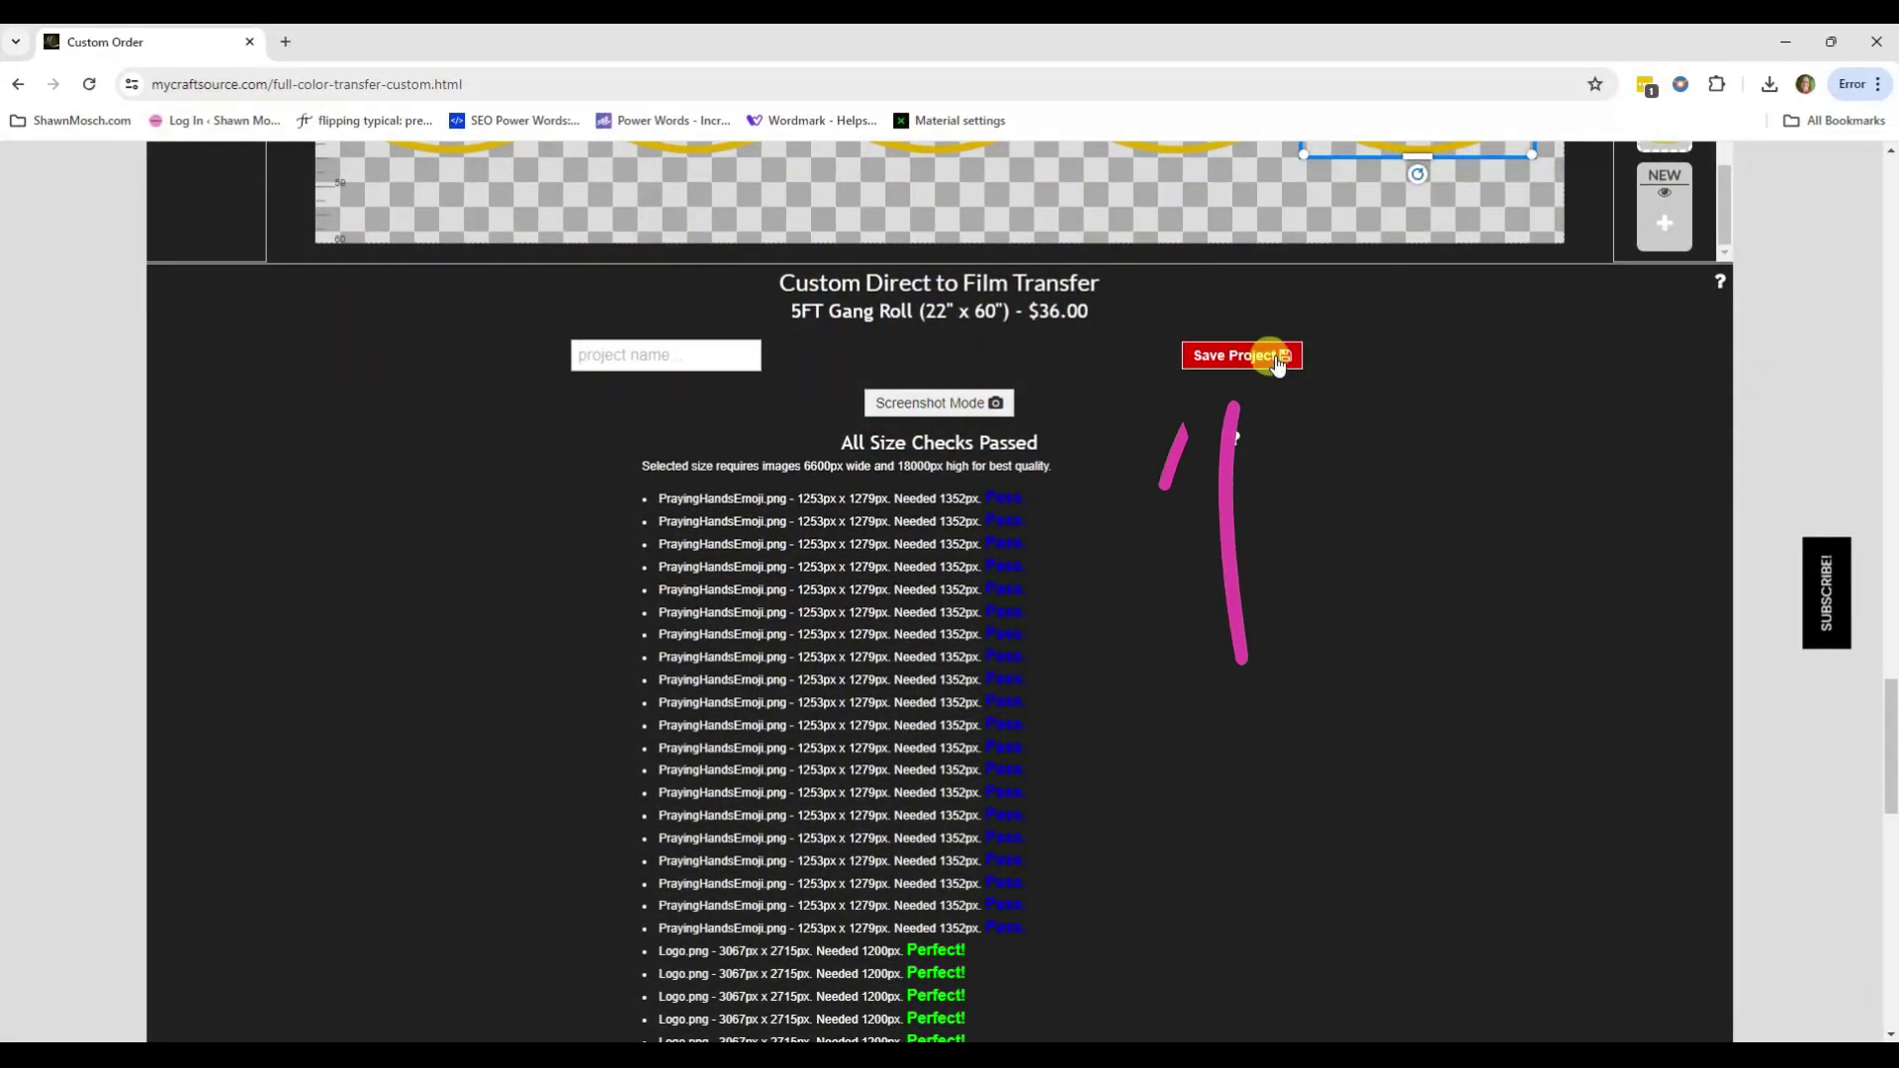
Step: Save the gang sheet as 'Nativity' and add 1 × $36.00 to the cart
{"action": "left_click", "coordinate": [1277, 359]}
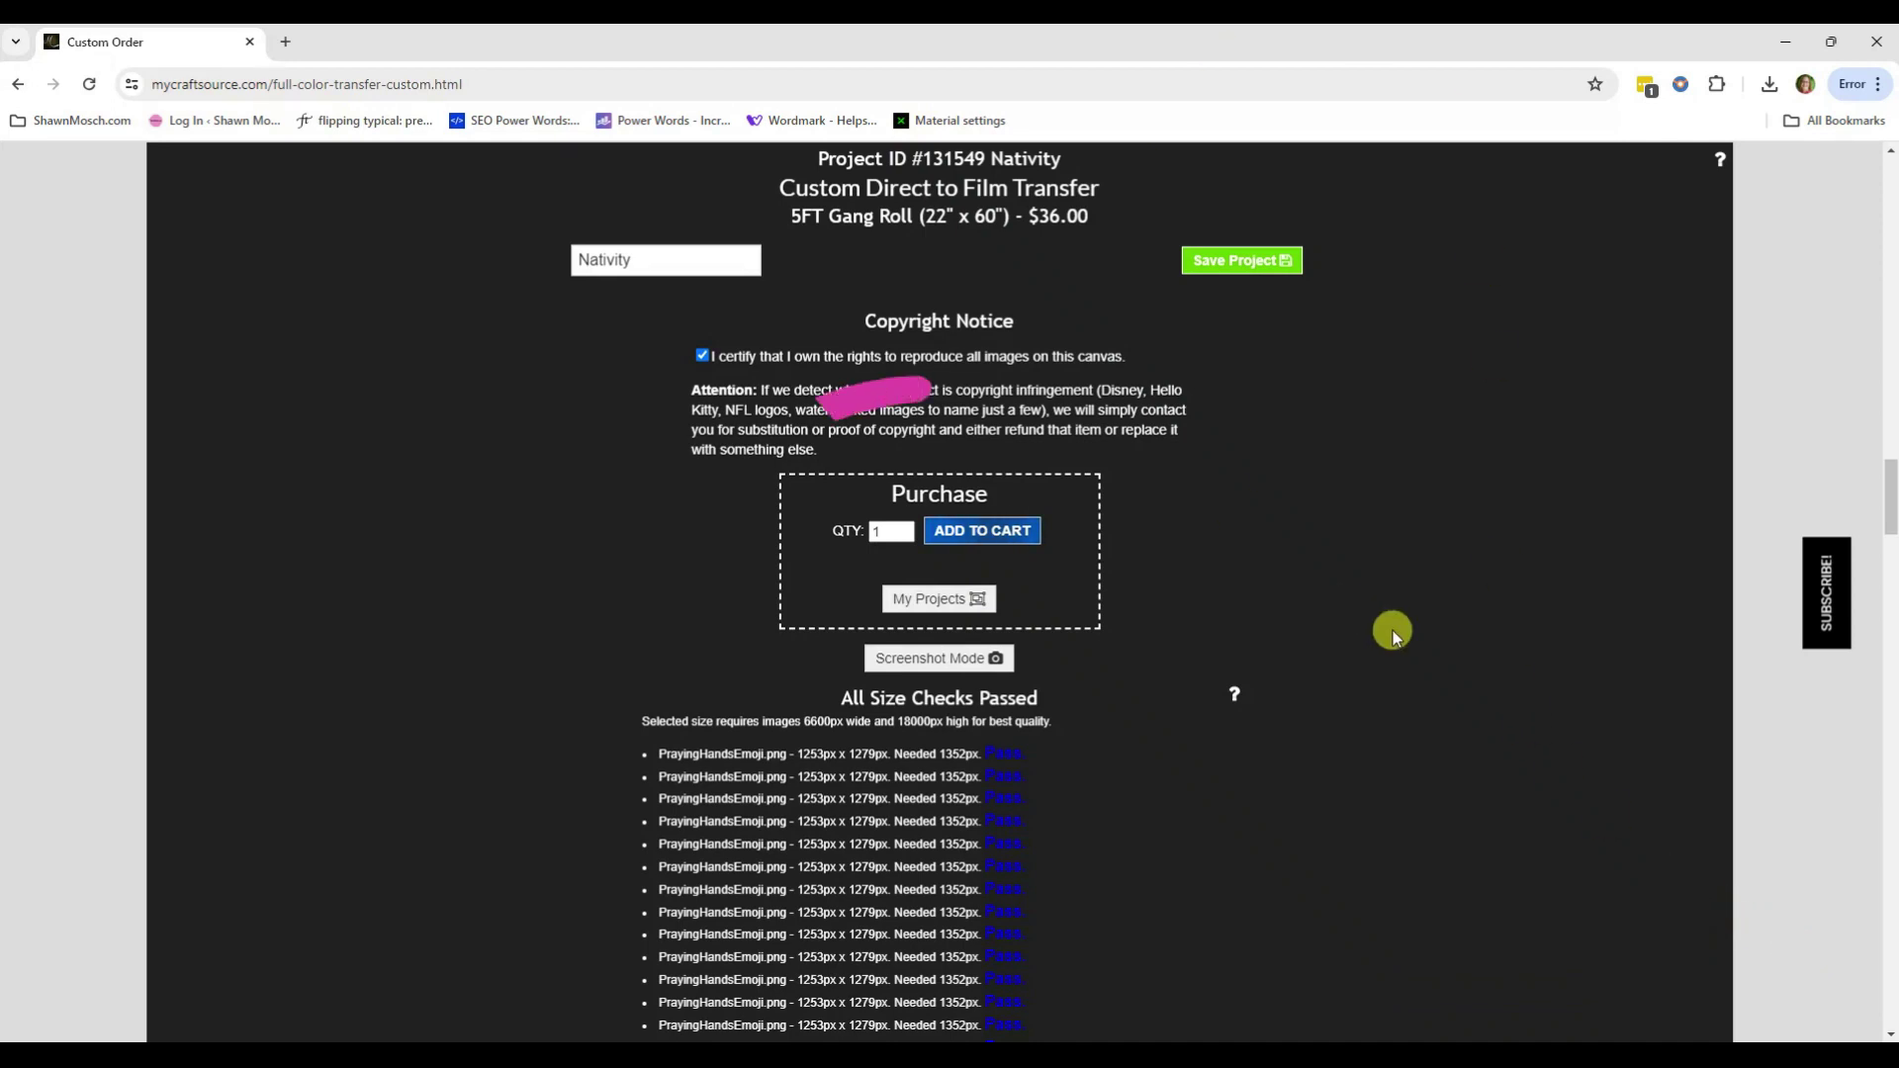
{"action": "left_click", "coordinate": [999, 531]}
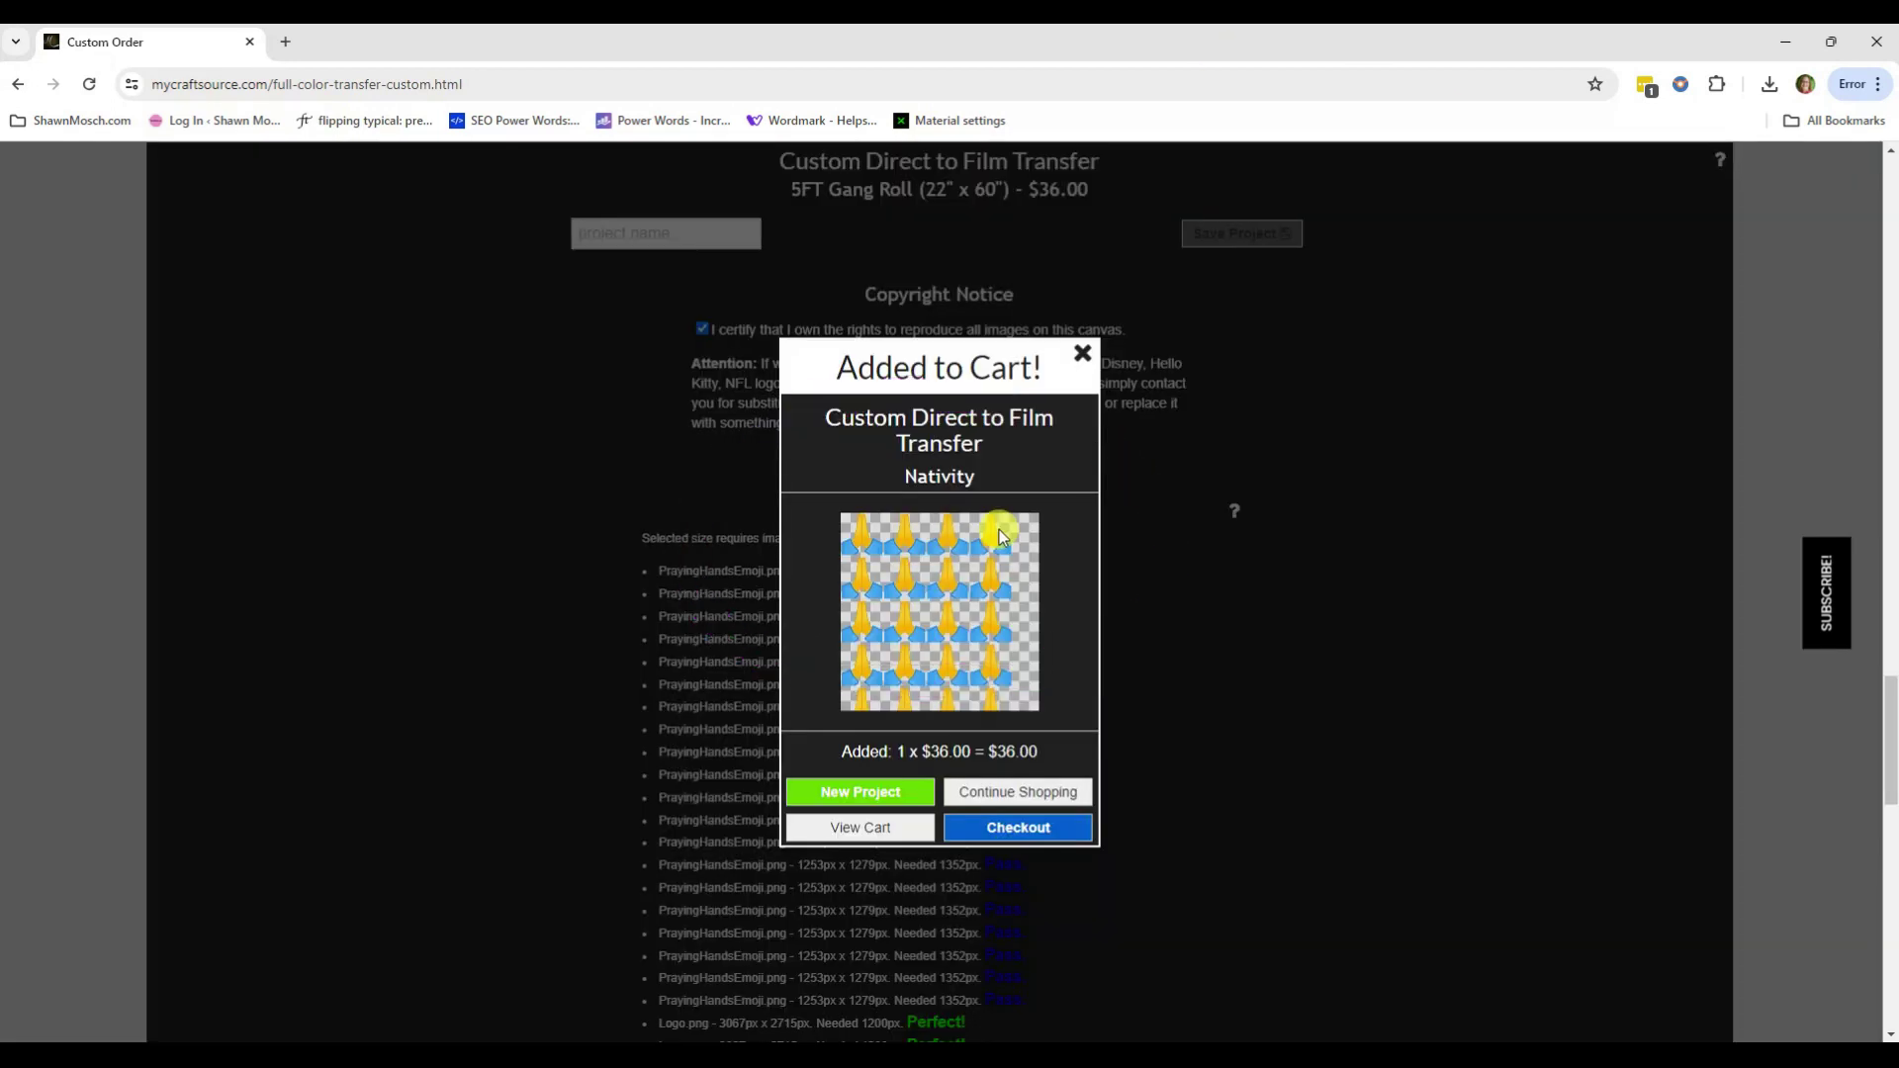